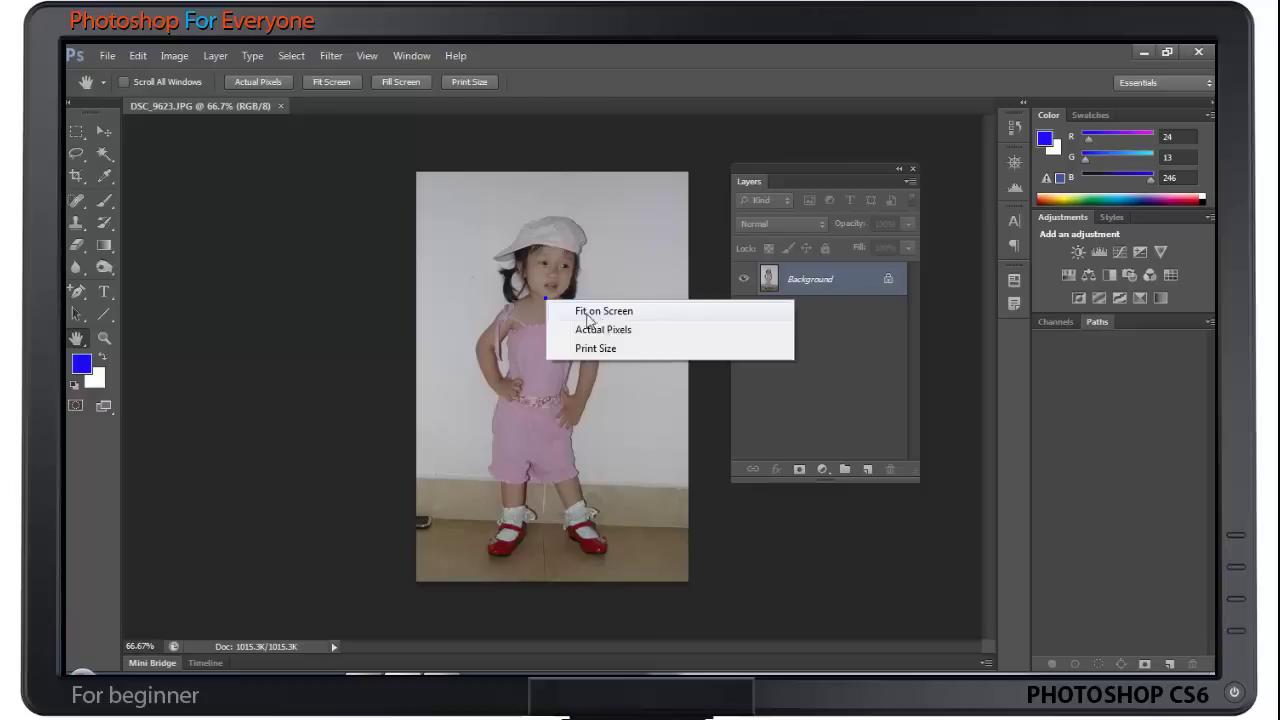
Step: Display DSC_9623.JPG at 100% actual pixels with the Move tool active
{"action": "left_click", "coordinate": [592, 325]}
{"action": "left_click", "coordinate": [103, 131]}
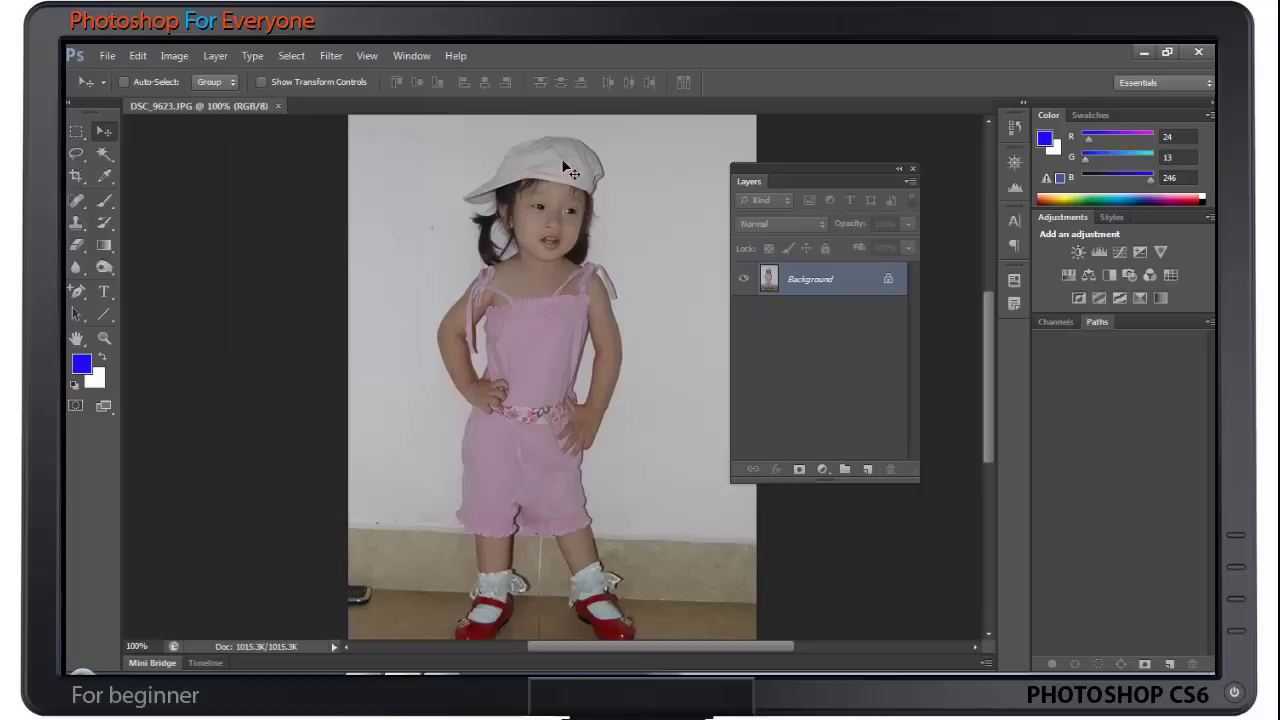
Step: Zoom to 200% on the girl's face and cap, with the Pen tool ready
{"action": "right_click", "coordinate": [79, 294]}
{"action": "left_click", "coordinate": [139, 294]}
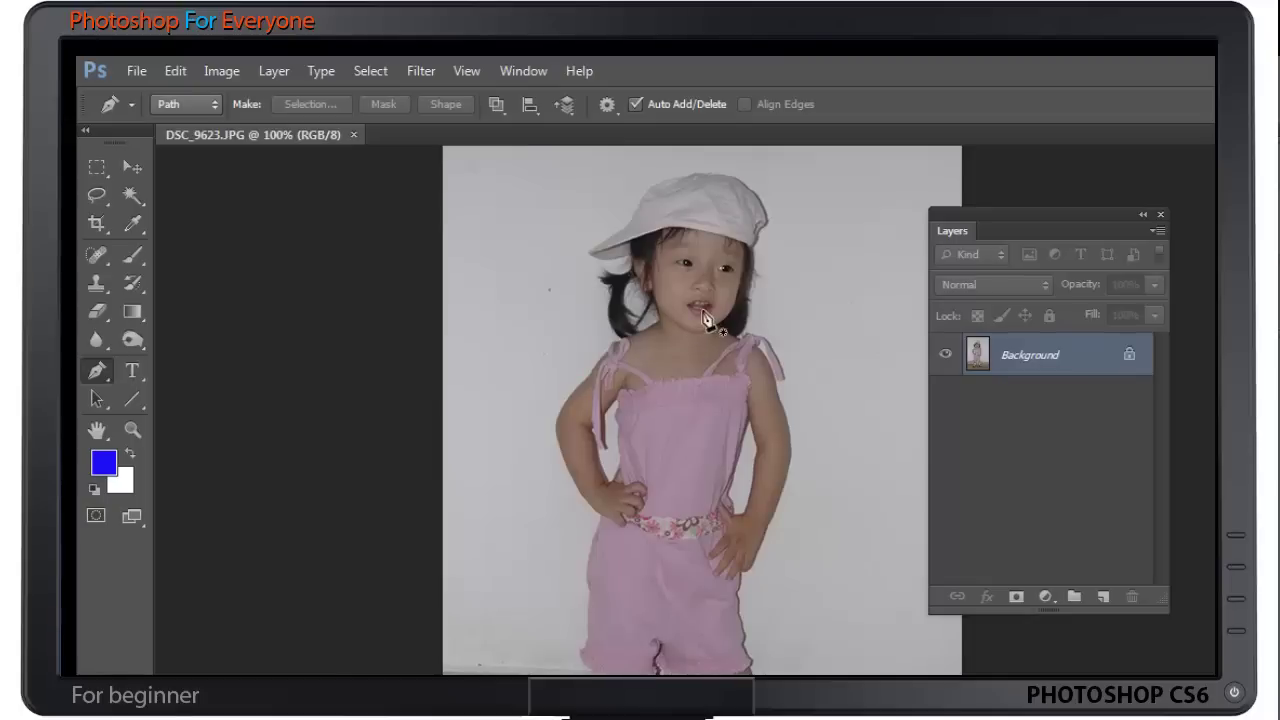
{"action": "left_click_drag", "start_coordinate": [700, 315], "coordinate": [691, 376]}
{"action": "left_click", "coordinate": [132, 430]}
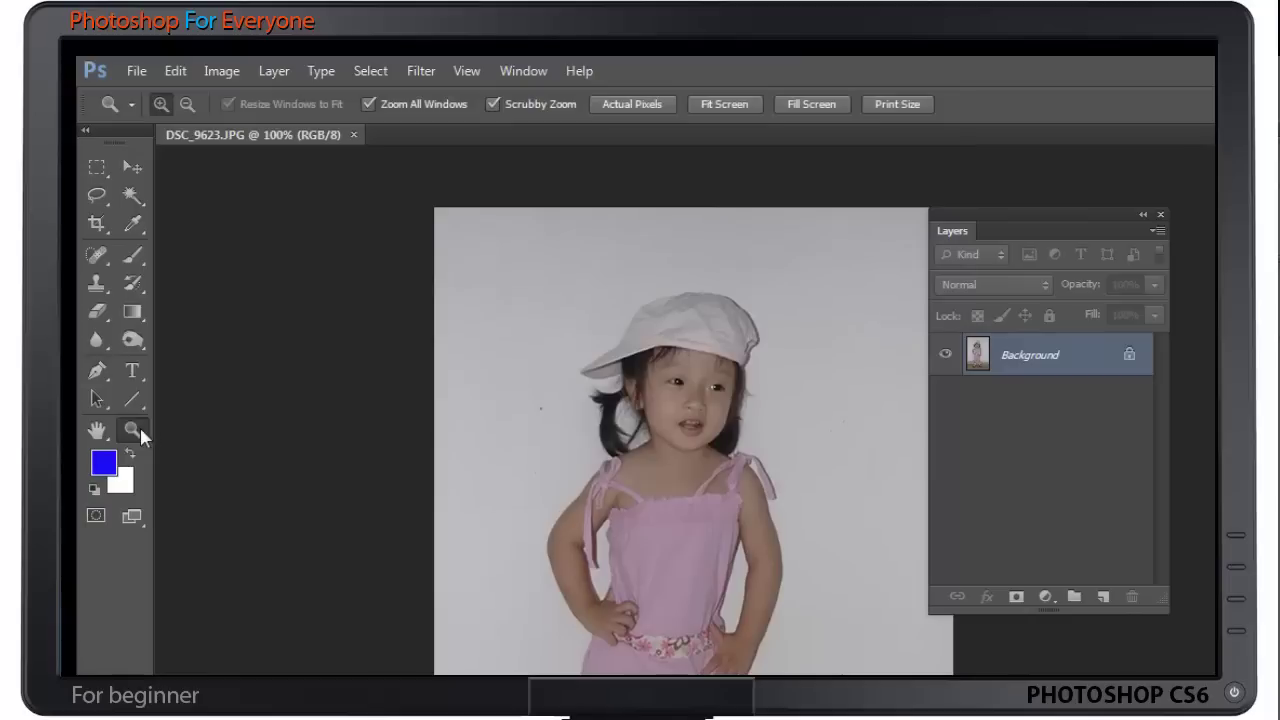
{"action": "left_click", "coordinate": [691, 370]}
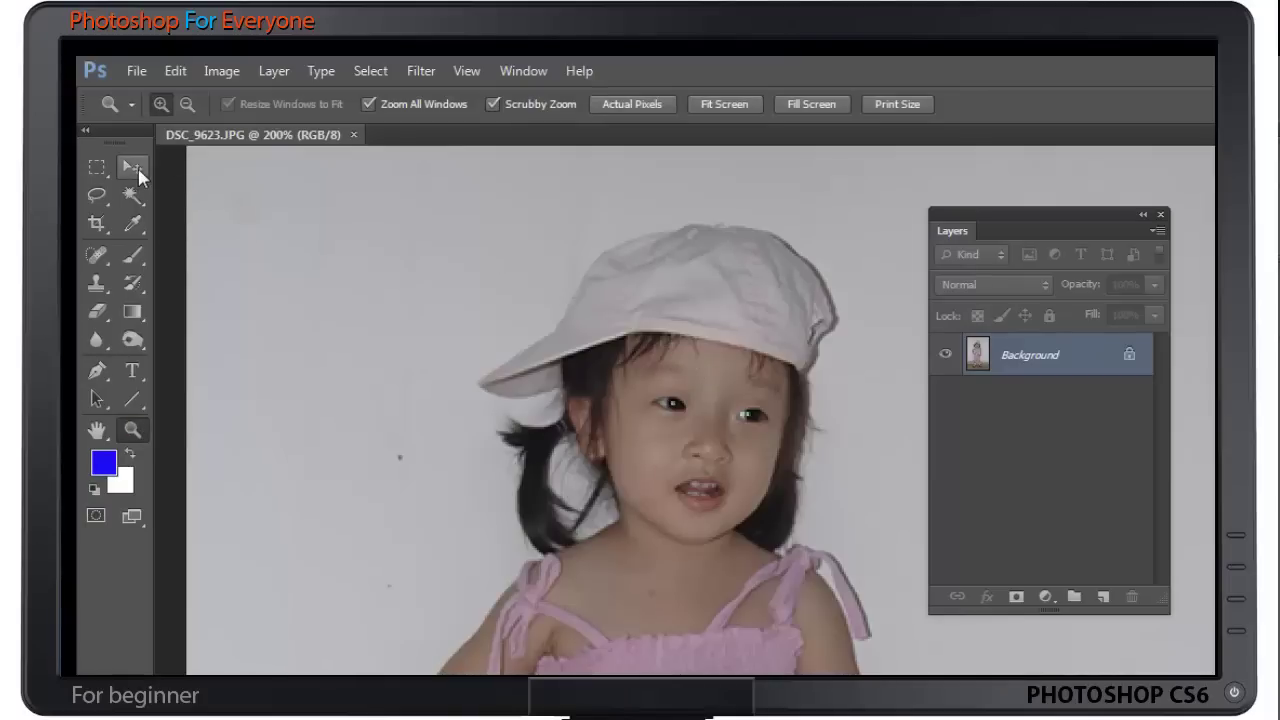
{"action": "left_click", "coordinate": [138, 169]}
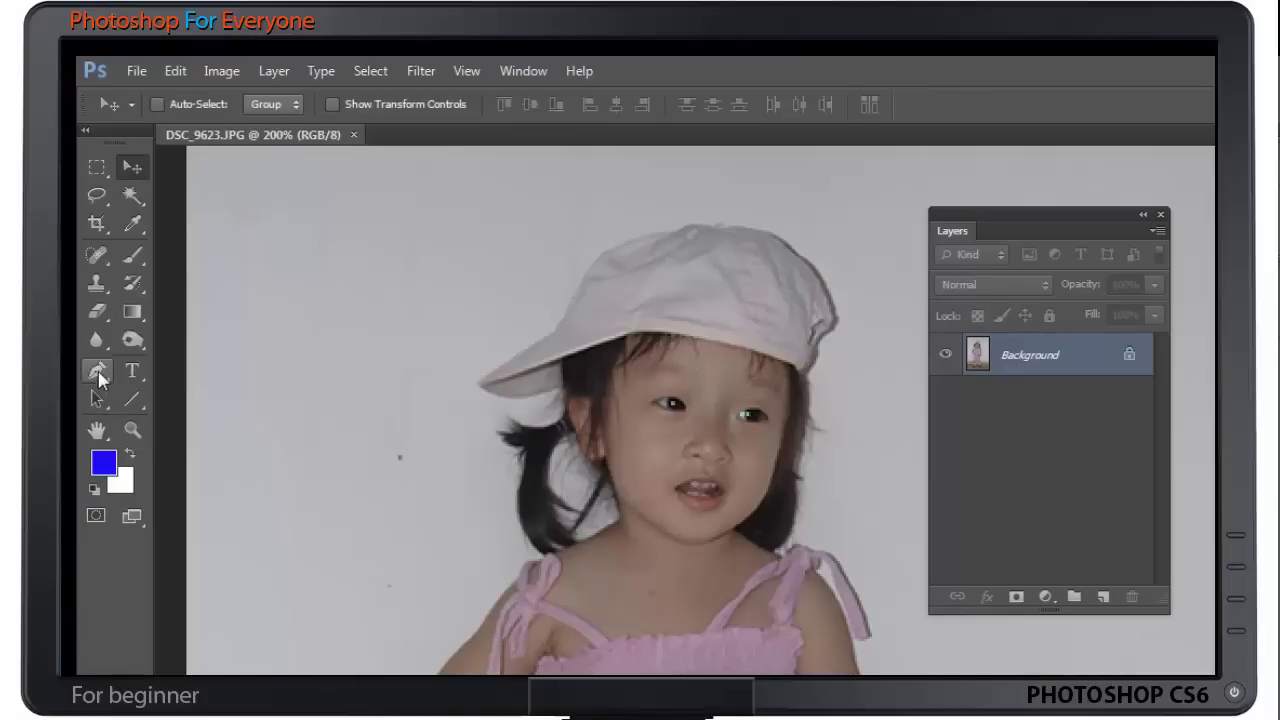
{"action": "left_click", "coordinate": [97, 372]}
Step: Trace a Pen path around the white cap, from the brim tip back to it
{"action": "left_click", "coordinate": [476, 382]}
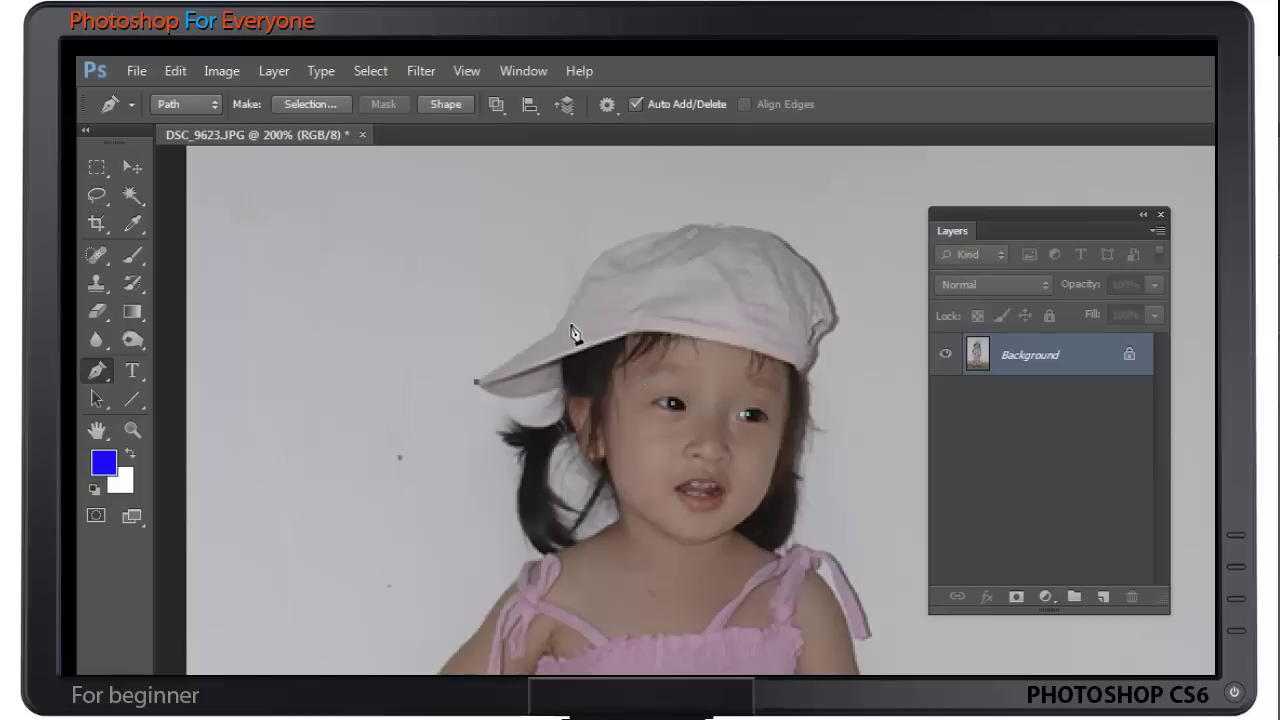
{"action": "left_click", "coordinate": [556, 330]}
{"action": "left_click", "coordinate": [593, 260]}
{"action": "left_click", "coordinate": [634, 242]}
{"action": "left_click", "coordinate": [675, 229]}
{"action": "left_click_drag", "start_coordinate": [759, 230], "coordinate": [836, 330]}
{"action": "left_click", "coordinate": [817, 335], "text": "alt"}
{"action": "left_click", "coordinate": [805, 371]}
{"action": "left_click_drag", "start_coordinate": [805, 377], "coordinate": [773, 357]}
{"action": "left_click_drag", "start_coordinate": [672, 334], "coordinate": [595, 350]}
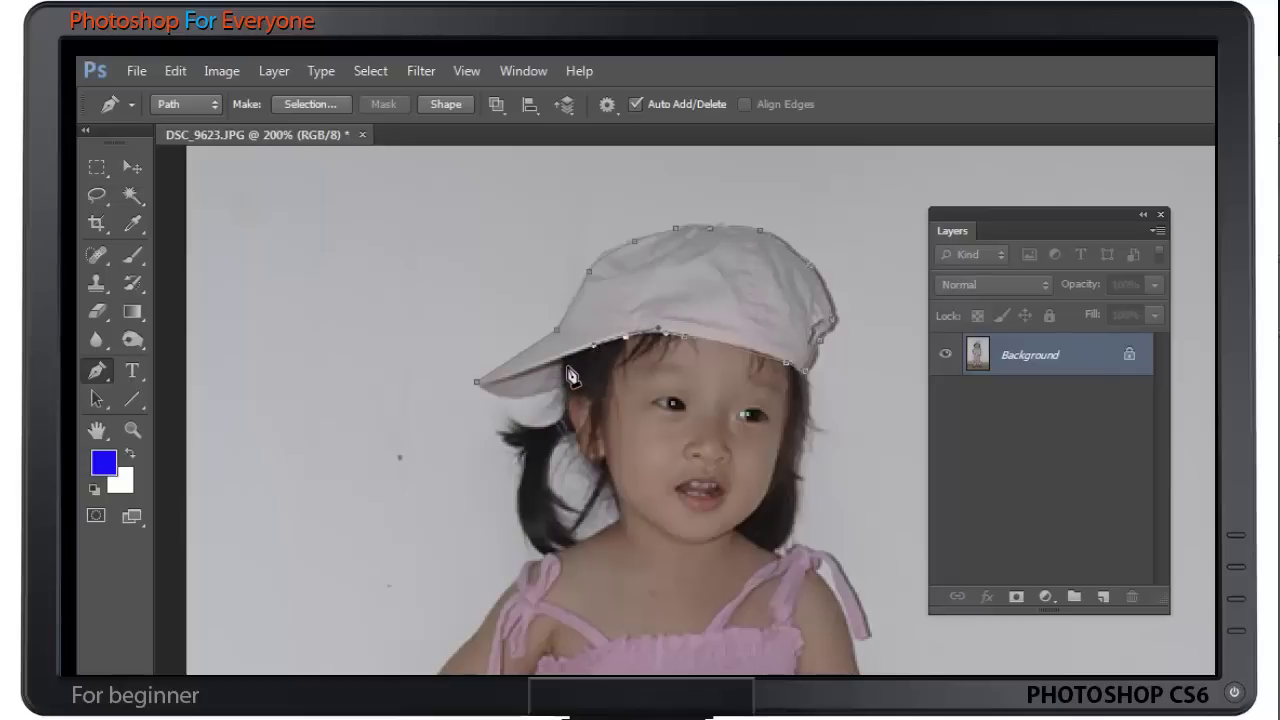
{"action": "left_click_drag", "start_coordinate": [565, 360], "coordinate": [565, 390]}
{"action": "mouse_move", "coordinate": [476, 381]}
{"action": "left_mouse_down"}
{"action": "mouse_move", "coordinate": [434, 364]}
{"action": "mouse_move", "coordinate": [453, 367]}
{"action": "left_mouse_up"}
Step: Convert the cap path to a selection and copy it onto new Layer 1
{"action": "key", "text": "Return"}
{"action": "key", "text": "ctrl+Return"}
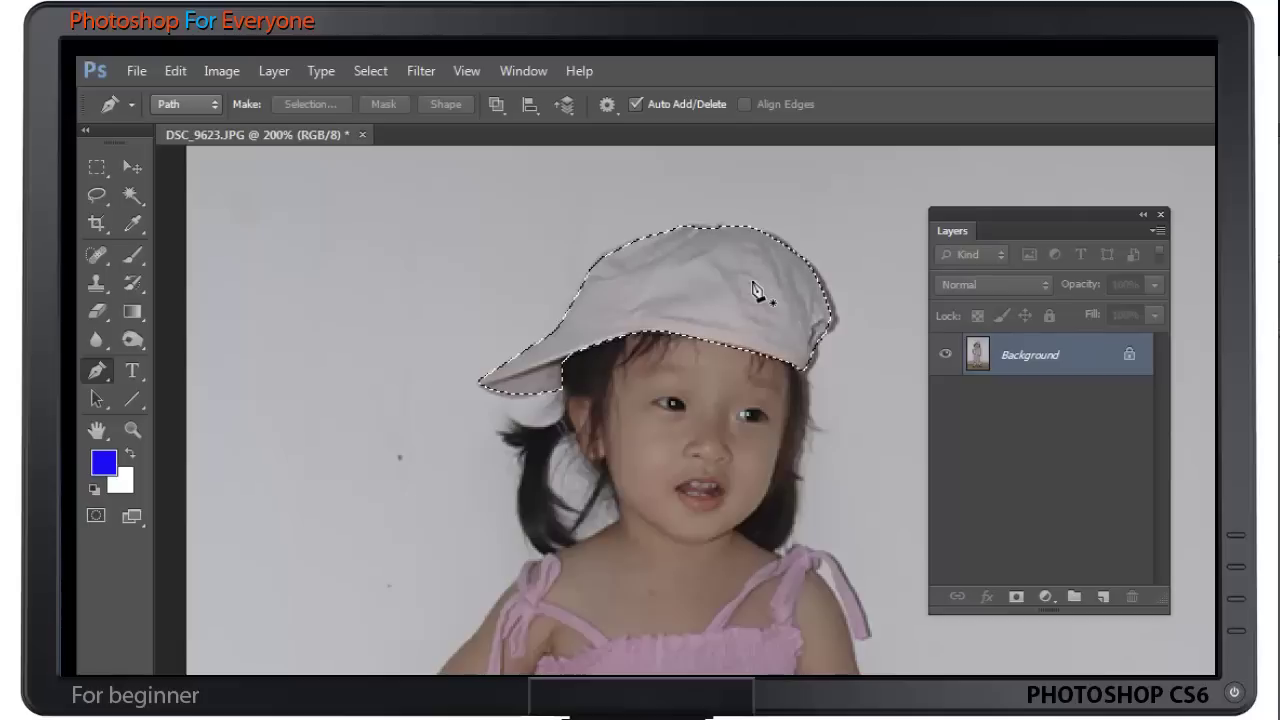
{"action": "key", "text": "ctrl+j"}
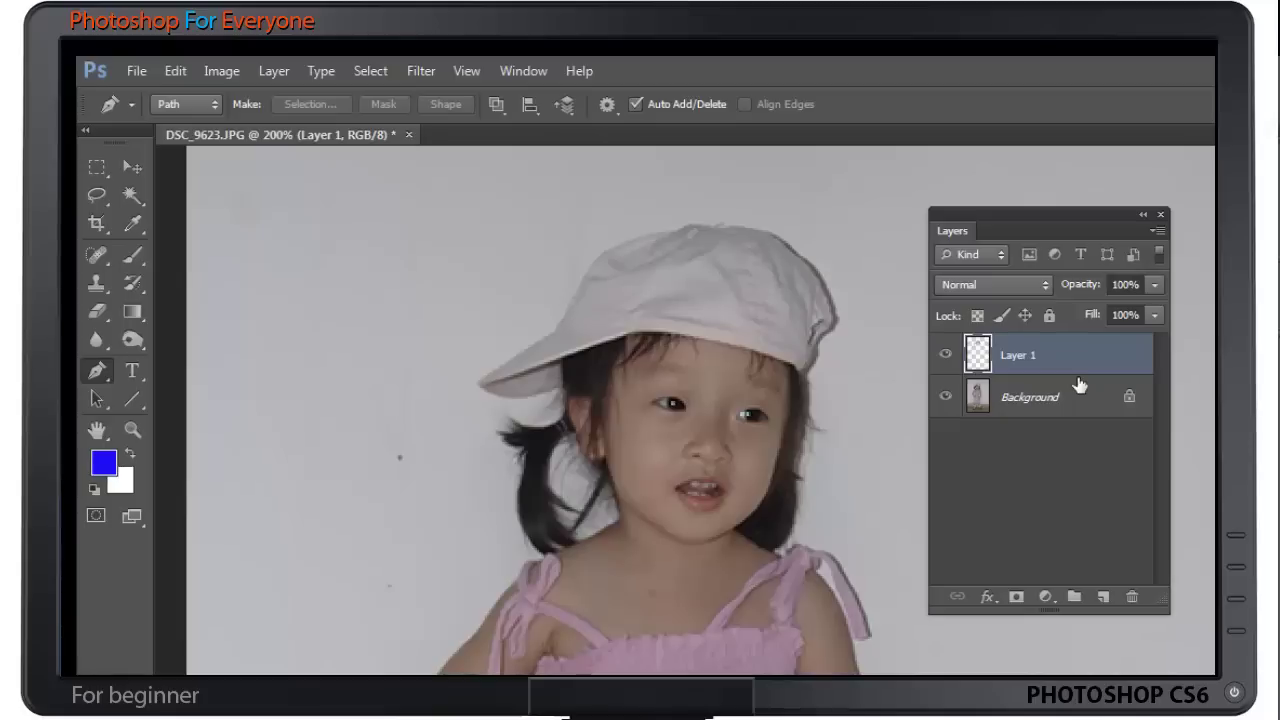
{"action": "left_click", "coordinate": [136, 167]}
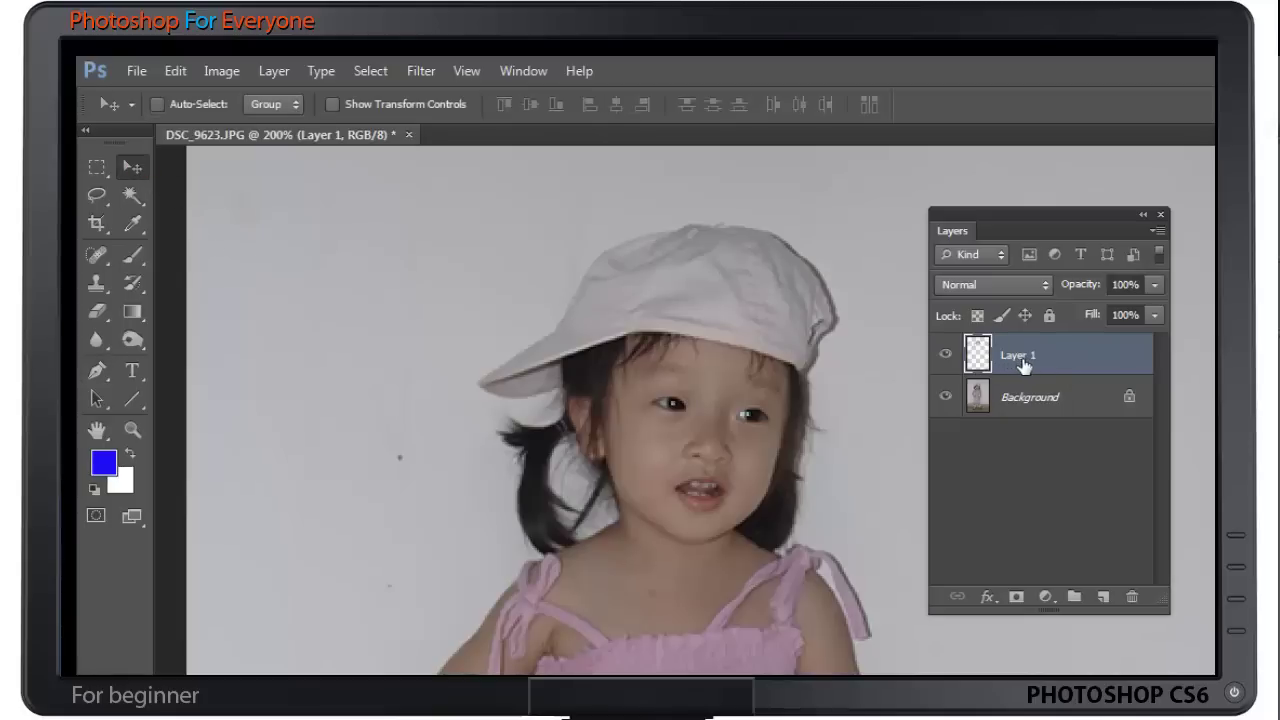
{"action": "right_click", "coordinate": [712, 264]}
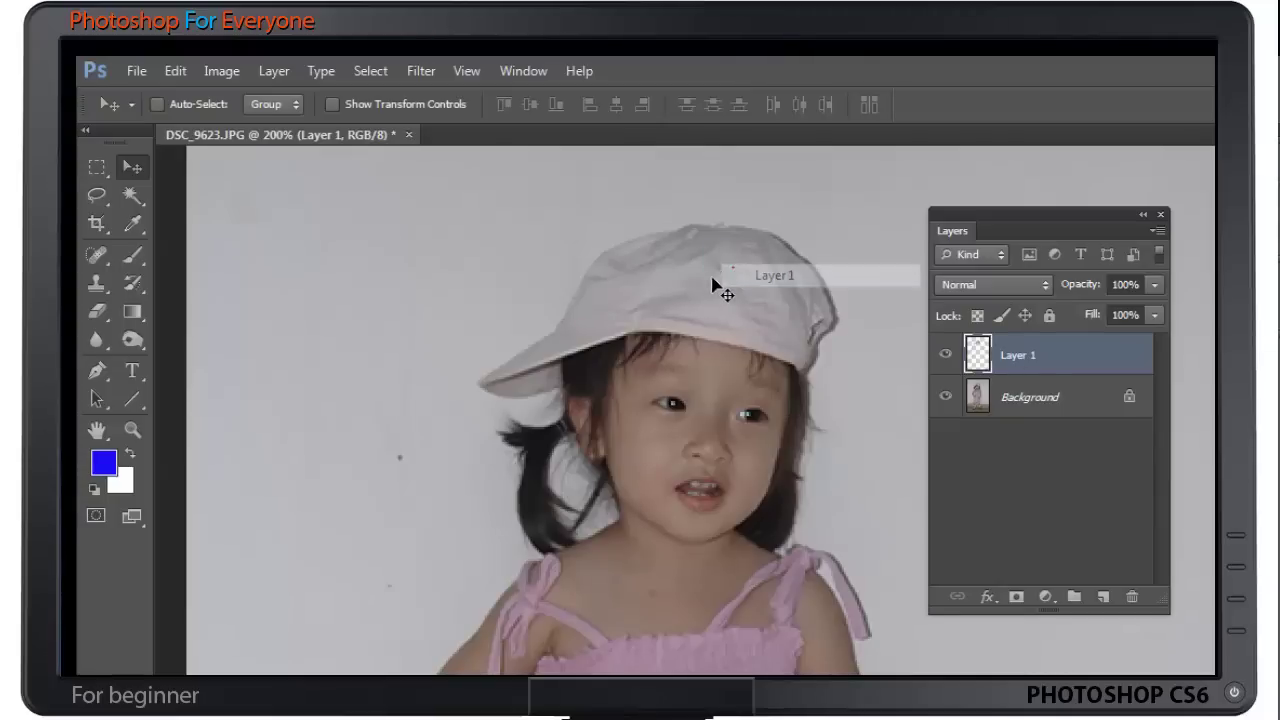
{"action": "mouse_move", "coordinate": [714, 275]}
{"action": "left_mouse_down"}
{"action": "mouse_move", "coordinate": [795, 228]}
{"action": "mouse_move", "coordinate": [697, 228]}
{"action": "mouse_move", "coordinate": [742, 235]}
{"action": "left_mouse_up"}
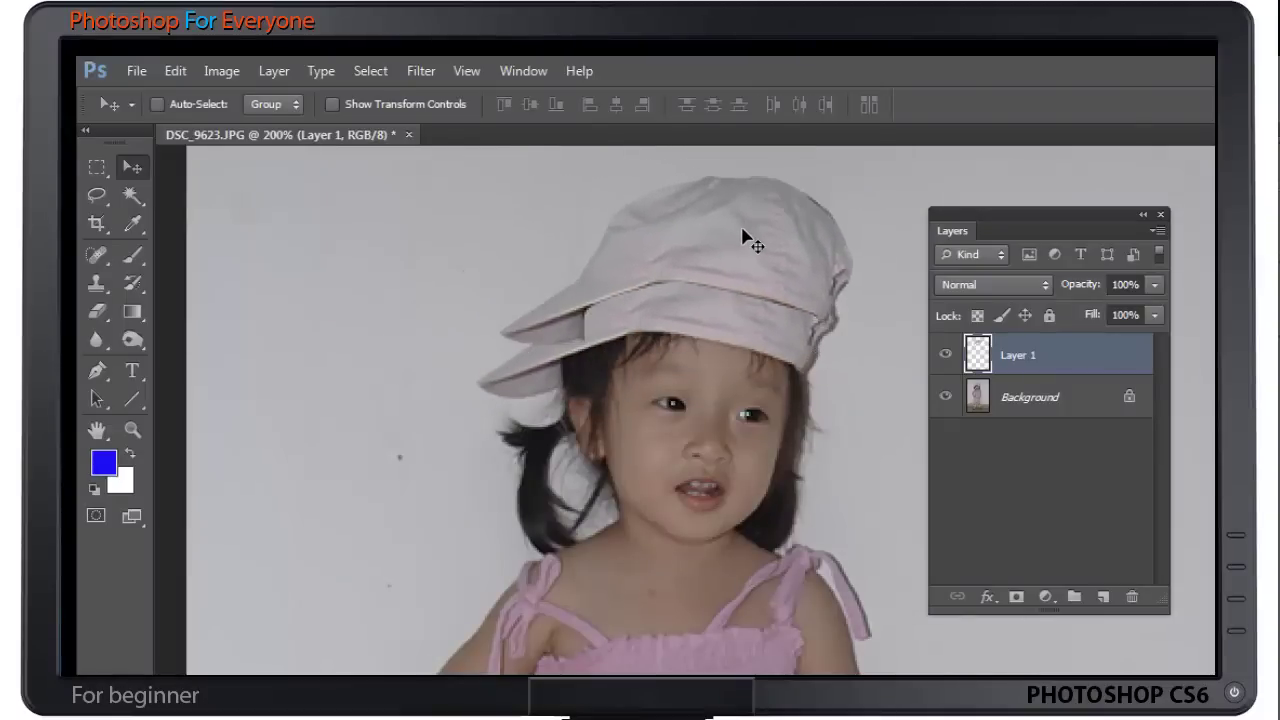
{"action": "key", "text": "ctrl+z"}
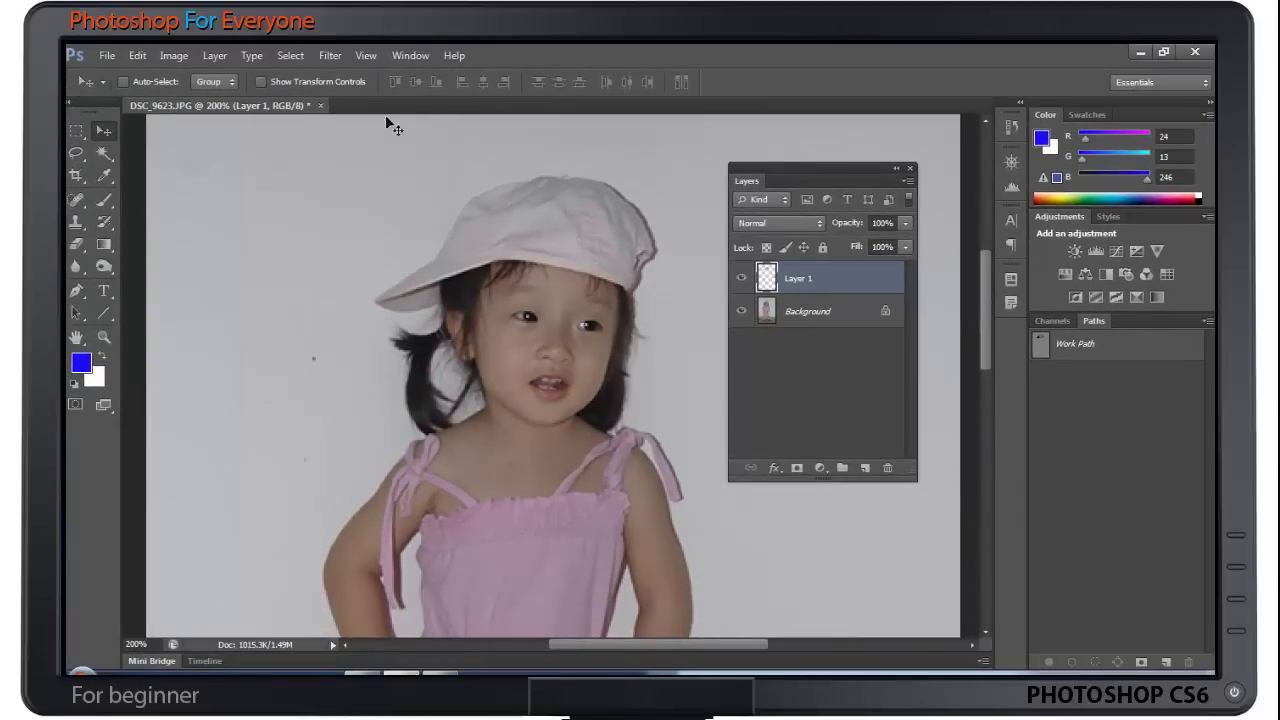
Step: Colorize the Layer 1 cap with Hue/Saturation: hue 131, saturation 36, lightness -22
{"action": "left_click", "coordinate": [168, 55]}
{"action": "mouse_move", "coordinate": [200, 98]}
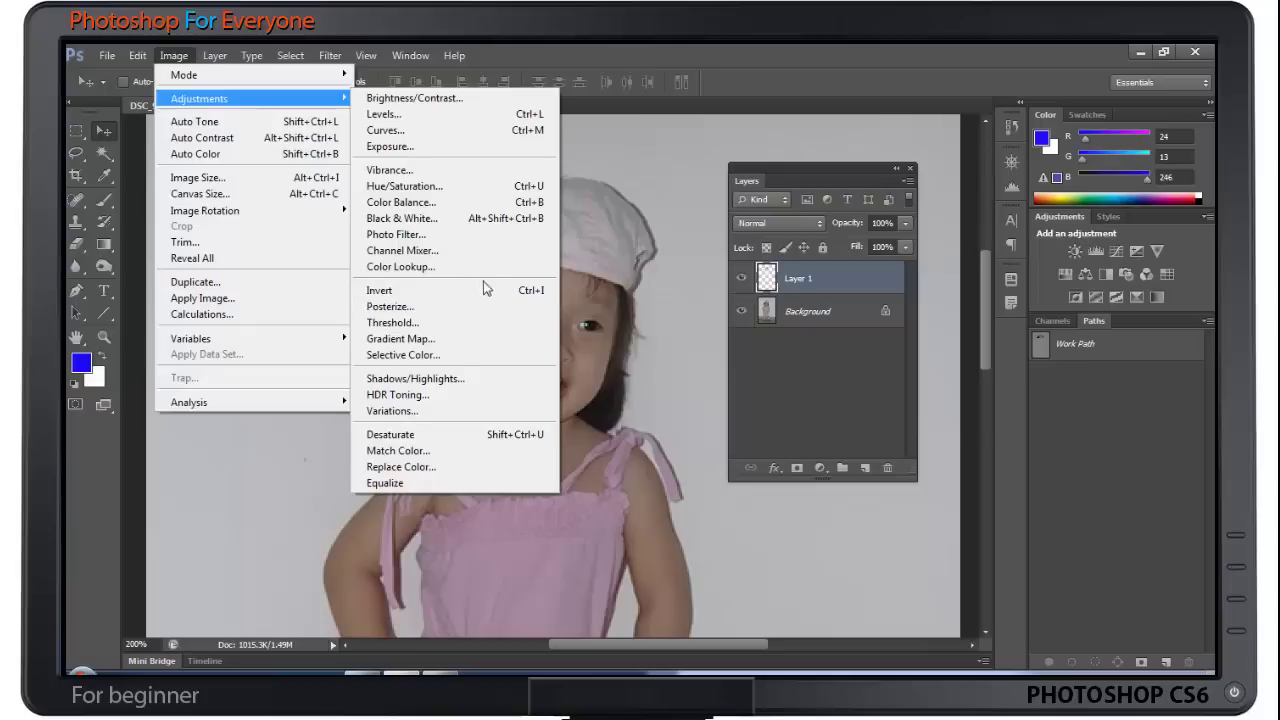
{"action": "left_click", "coordinate": [440, 186]}
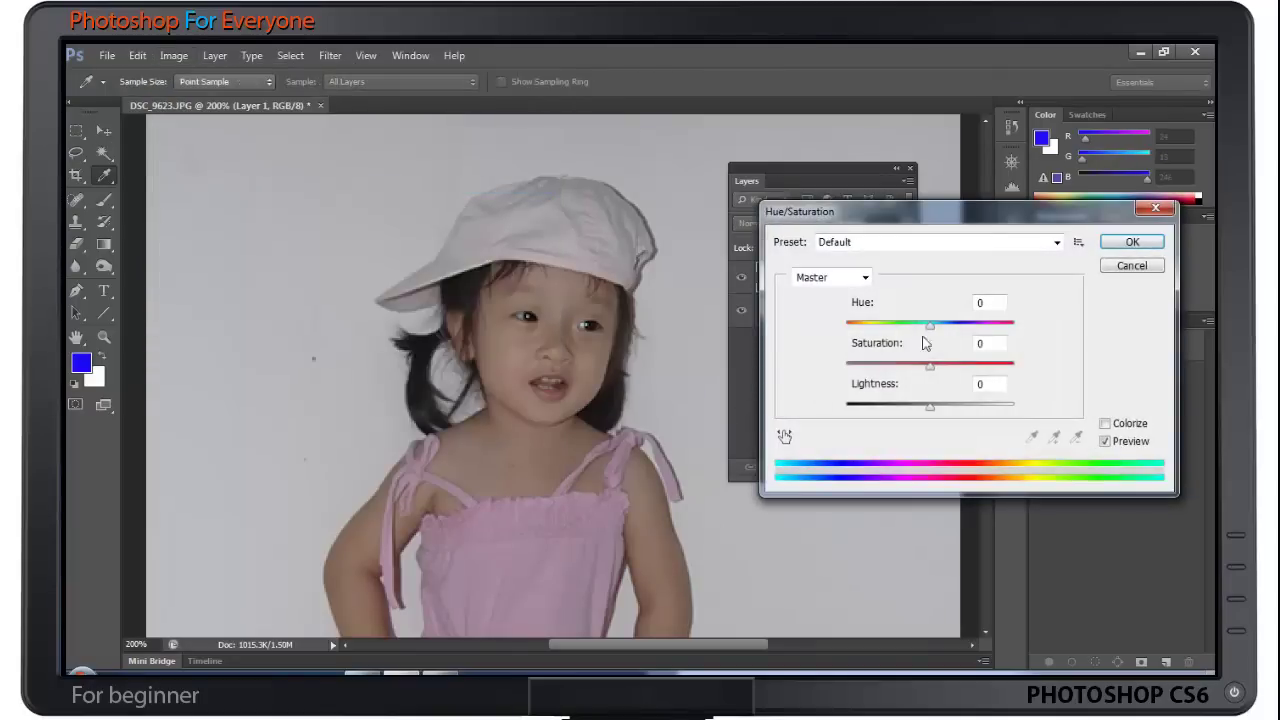
{"action": "left_click_drag", "start_coordinate": [982, 212], "coordinate": [919, 269]}
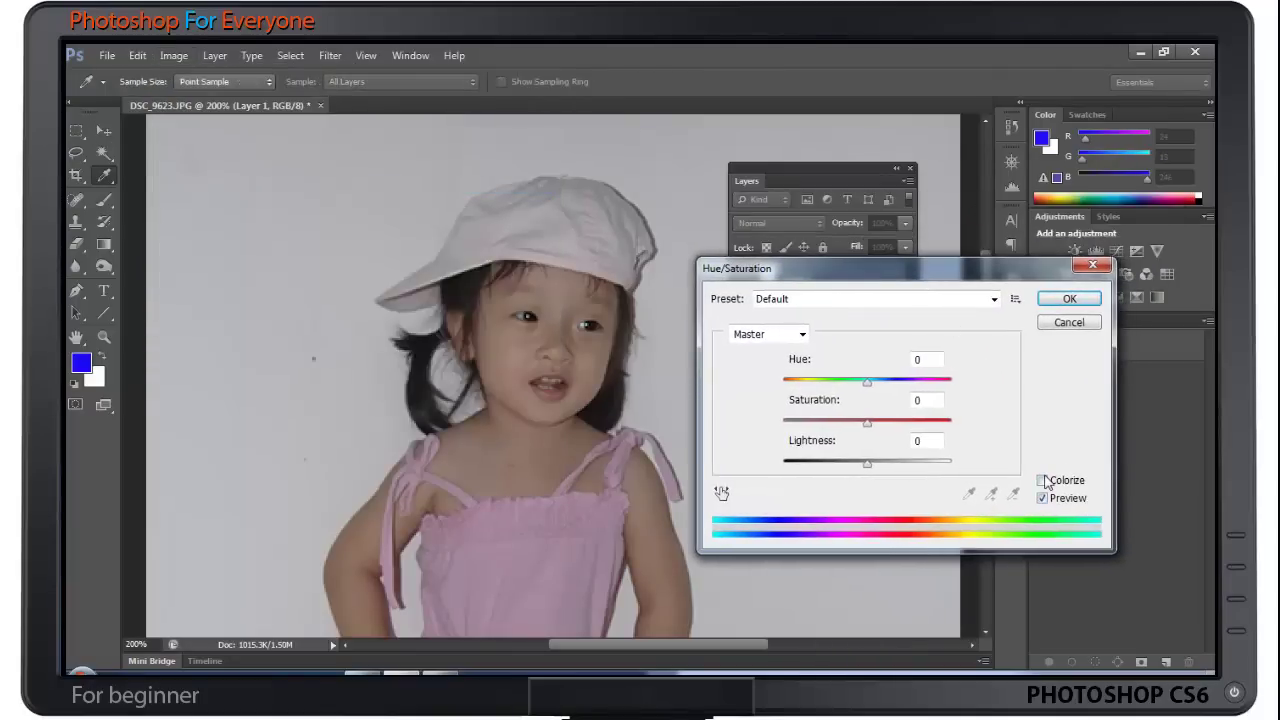
{"action": "left_click", "coordinate": [1042, 480]}
{"action": "left_click_drag", "start_coordinate": [895, 383], "coordinate": [826, 386]}
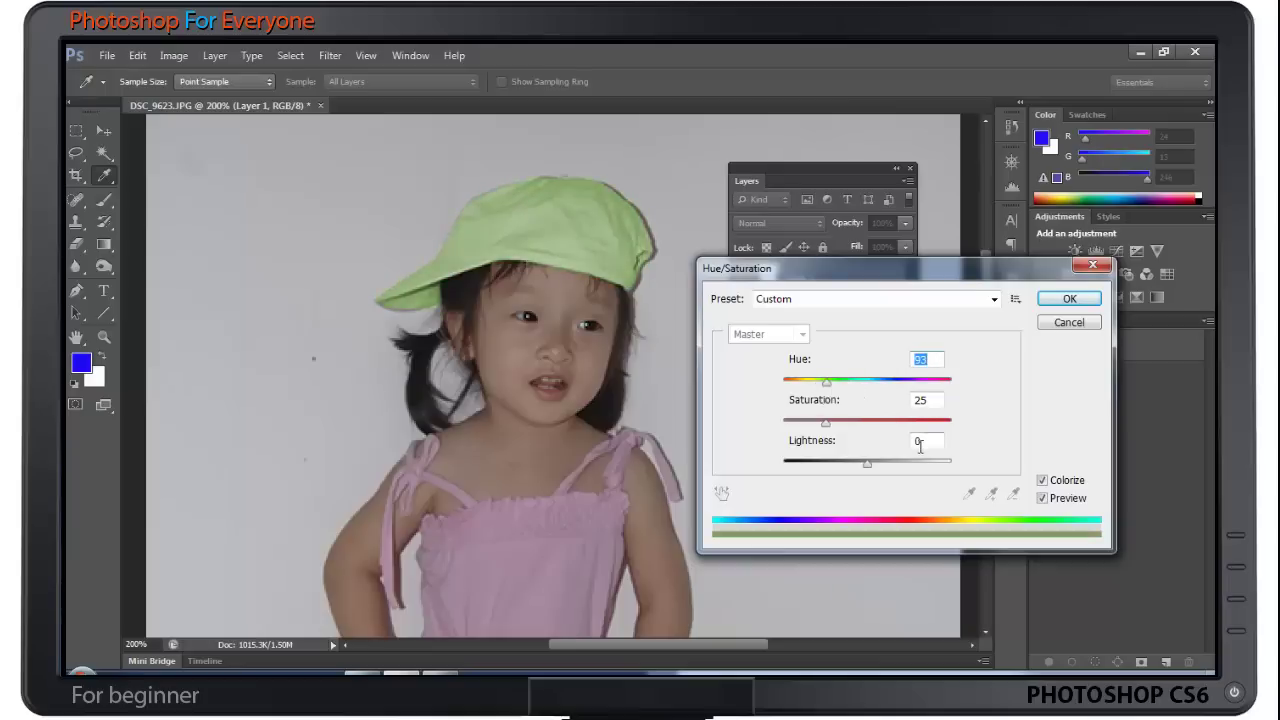
{"action": "mouse_move", "coordinate": [834, 430]}
{"action": "left_mouse_down"}
{"action": "mouse_move", "coordinate": [845, 423]}
{"action": "mouse_move", "coordinate": [849, 463]}
{"action": "left_mouse_up"}
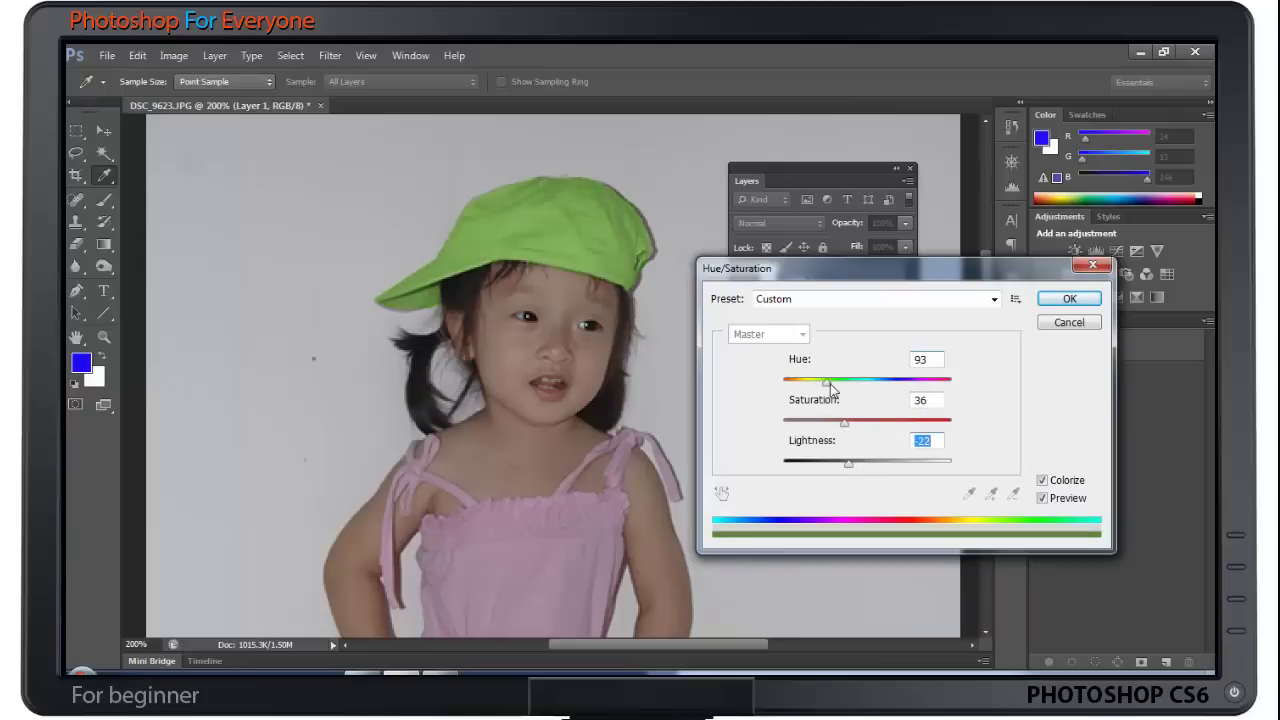
{"action": "mouse_move", "coordinate": [828, 383]}
{"action": "left_mouse_down"}
{"action": "mouse_move", "coordinate": [800, 392]}
{"action": "mouse_move", "coordinate": [860, 389]}
{"action": "mouse_move", "coordinate": [810, 388]}
{"action": "mouse_move", "coordinate": [848, 398]}
{"action": "left_mouse_up"}
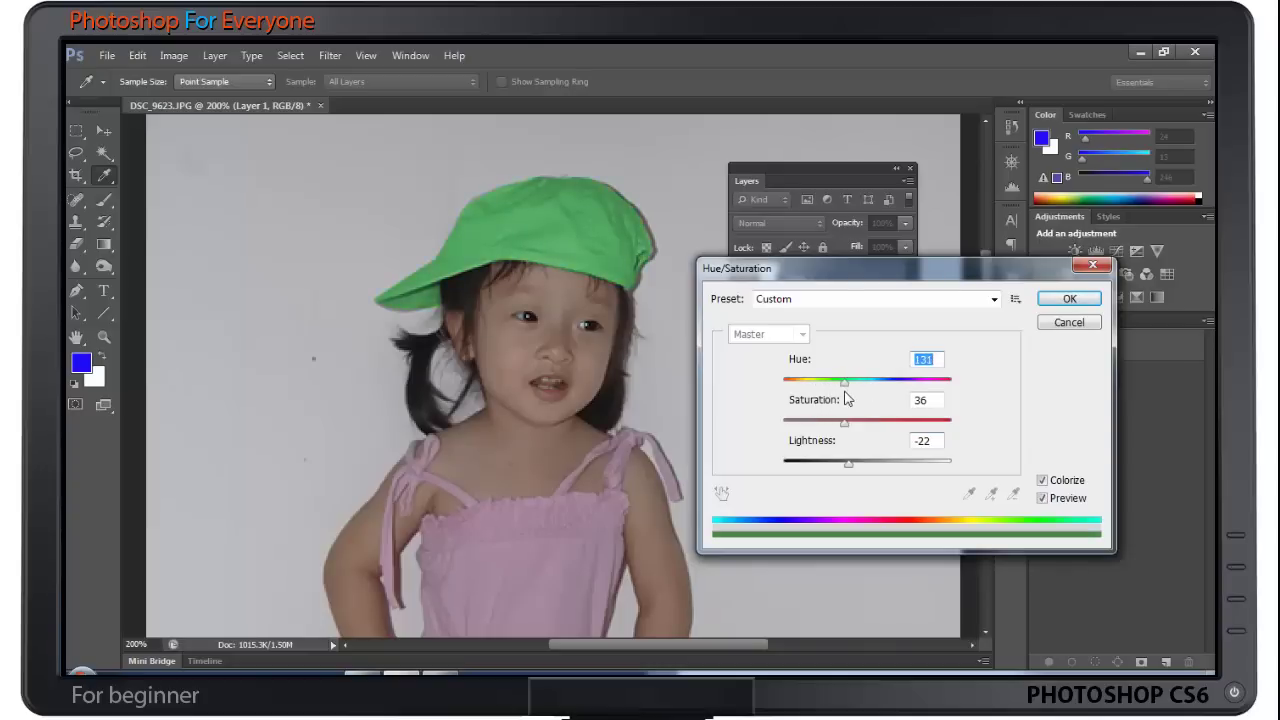
{"action": "left_click", "coordinate": [1068, 298]}
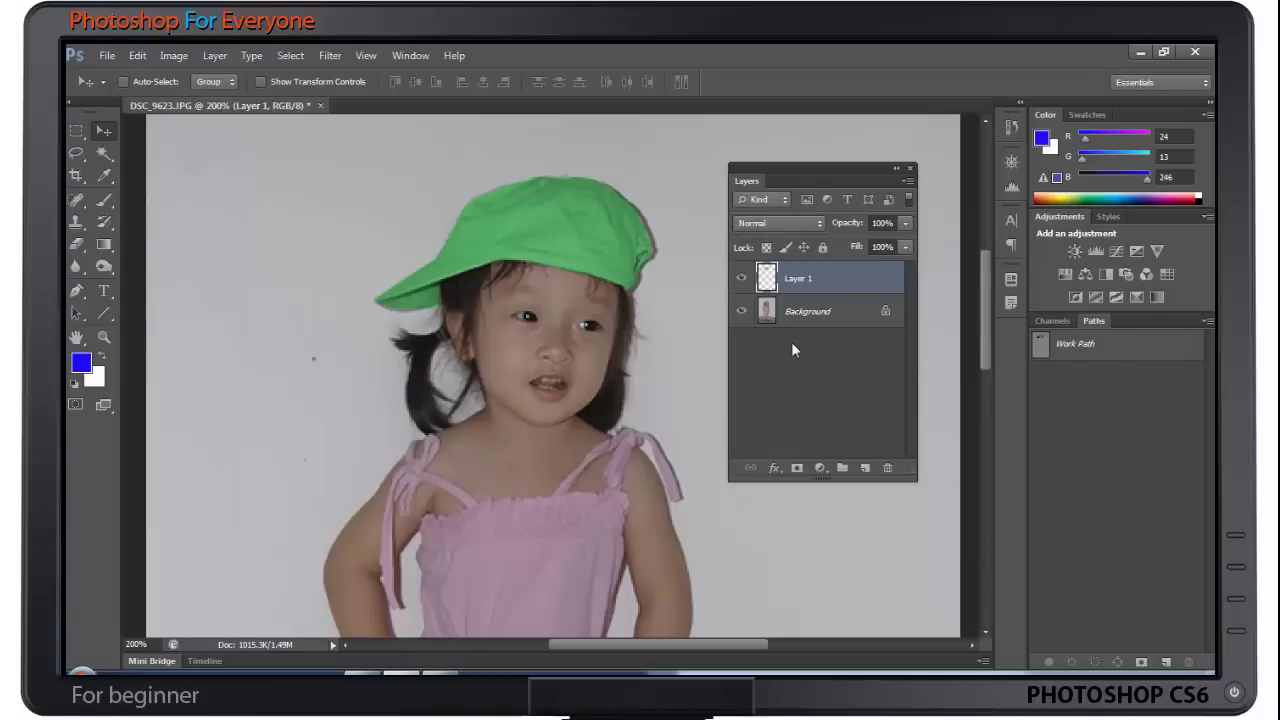
{"action": "left_click", "coordinate": [852, 314]}
{"action": "left_click", "coordinate": [861, 293]}
{"action": "left_click", "coordinate": [795, 311]}
{"action": "left_click", "coordinate": [812, 278]}
{"action": "left_click", "coordinate": [103, 291]}
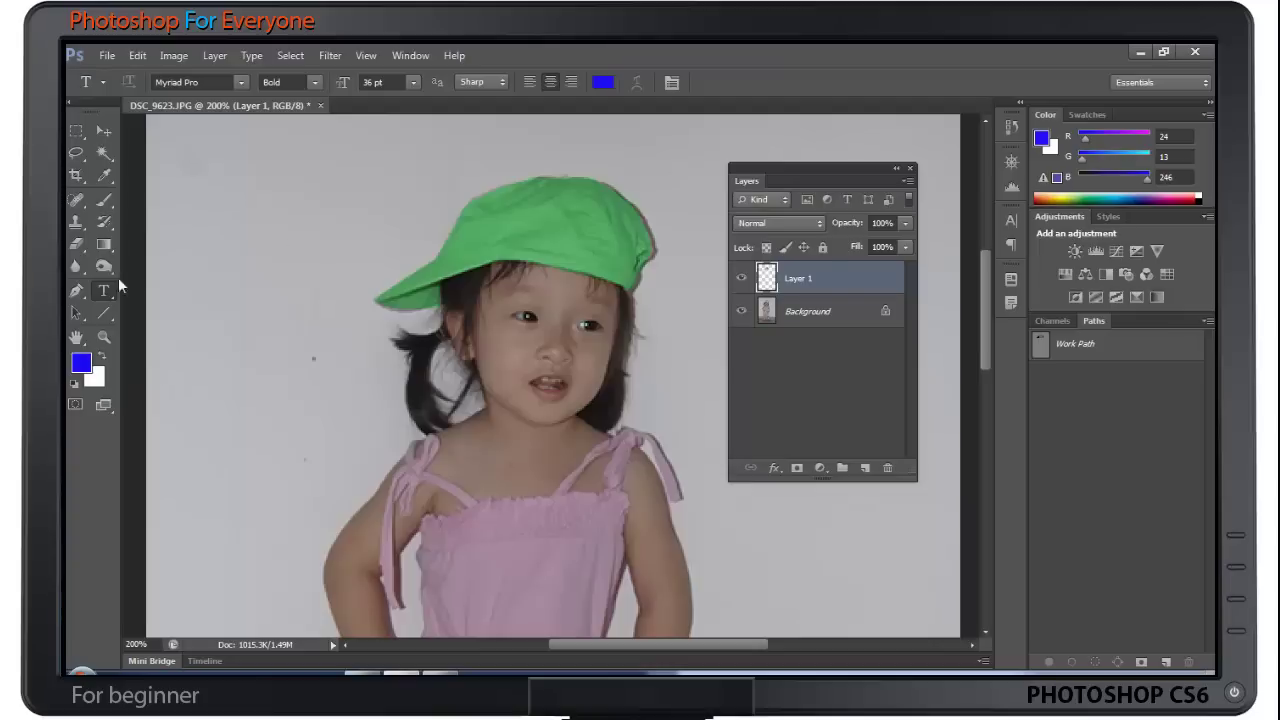
Step: Type 'Hello' in blue on the wall and position it beside the green cap
{"action": "left_click", "coordinate": [272, 212]}
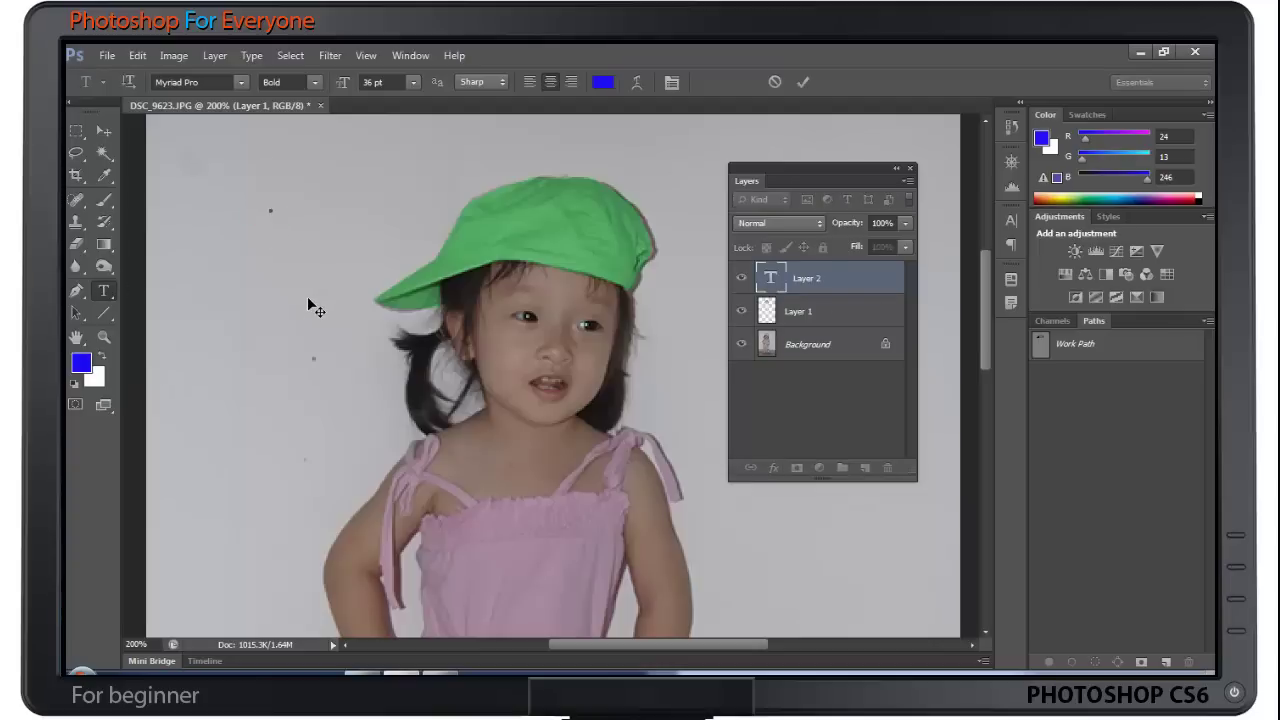
{"action": "type", "text": "H"}
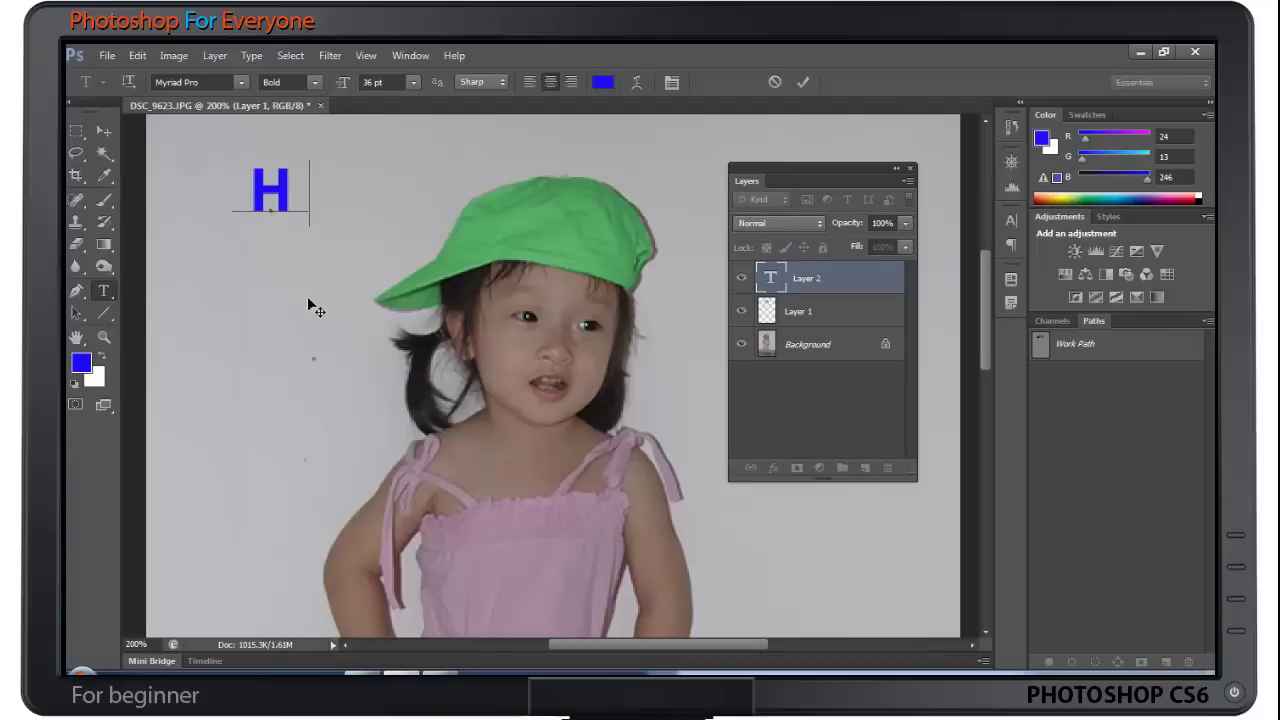
{"action": "type", "text": "oll"}
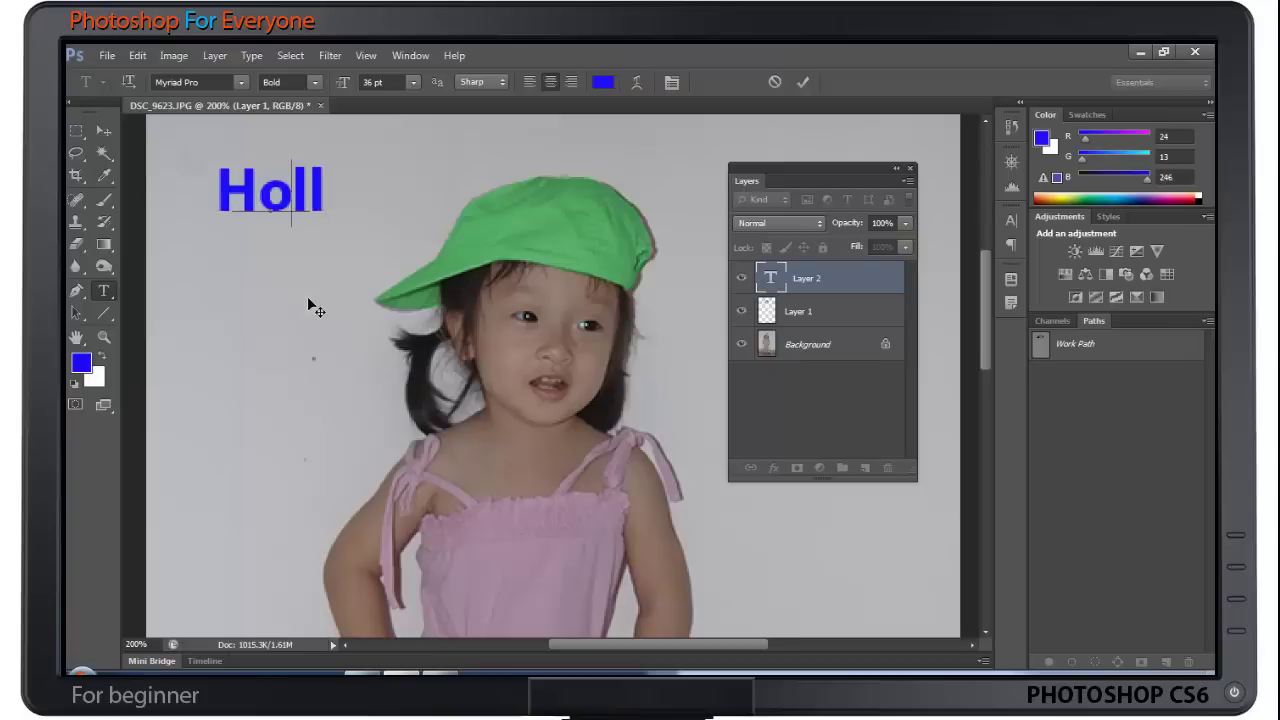
{"action": "key", "text": "BackSpace"}
{"action": "key", "text": "BackSpace"}
{"action": "key", "text": "BackSpace"}
{"action": "type", "text": "H"}
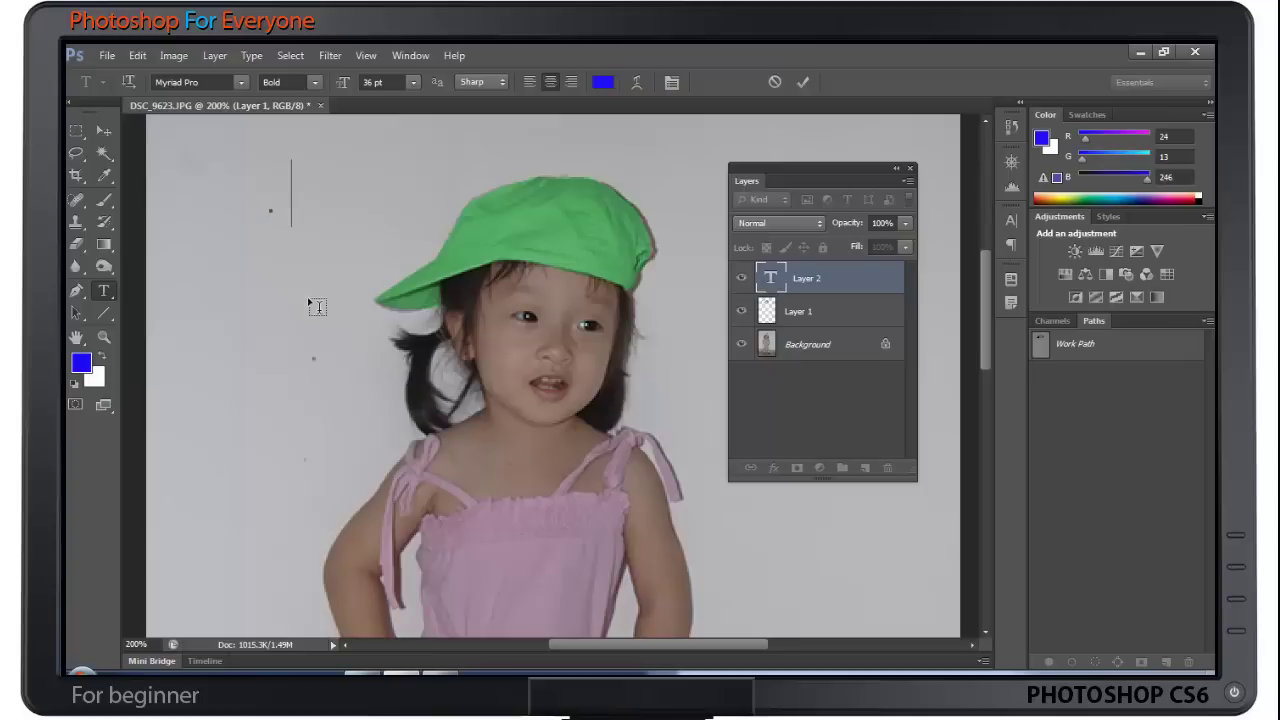
{"action": "type", "text": "ello"}
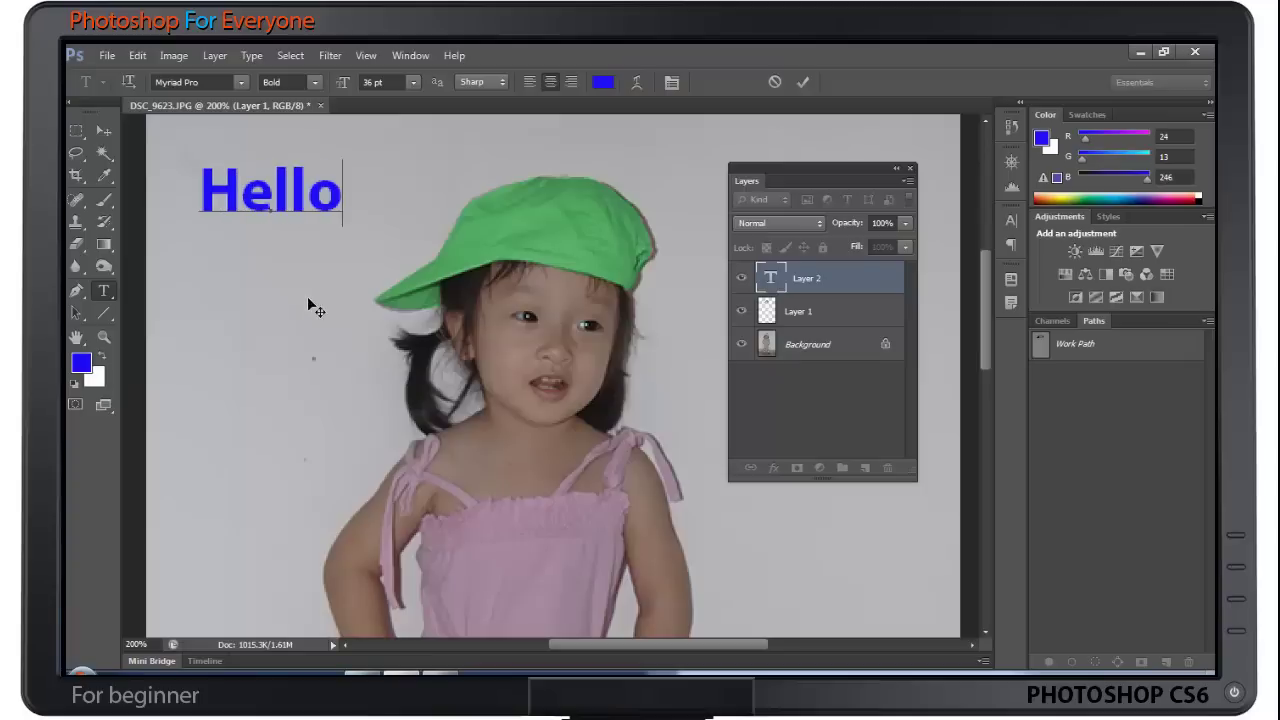
{"action": "left_click", "coordinate": [108, 133]}
{"action": "left_click_drag", "start_coordinate": [294, 206], "coordinate": [357, 238]}
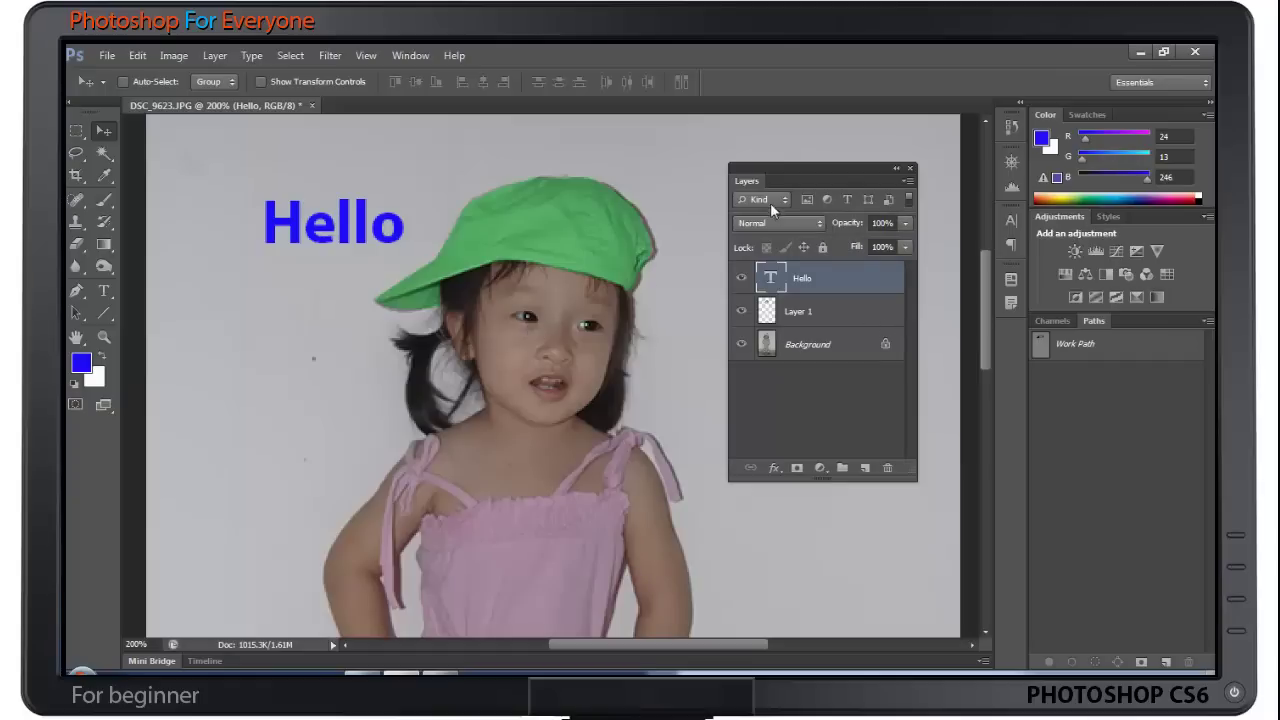
Step: Draw a solid blue speech-bubble custom shape on new Layer 2 right of the cap
{"action": "left_click_drag", "start_coordinate": [757, 175], "coordinate": [763, 339]}
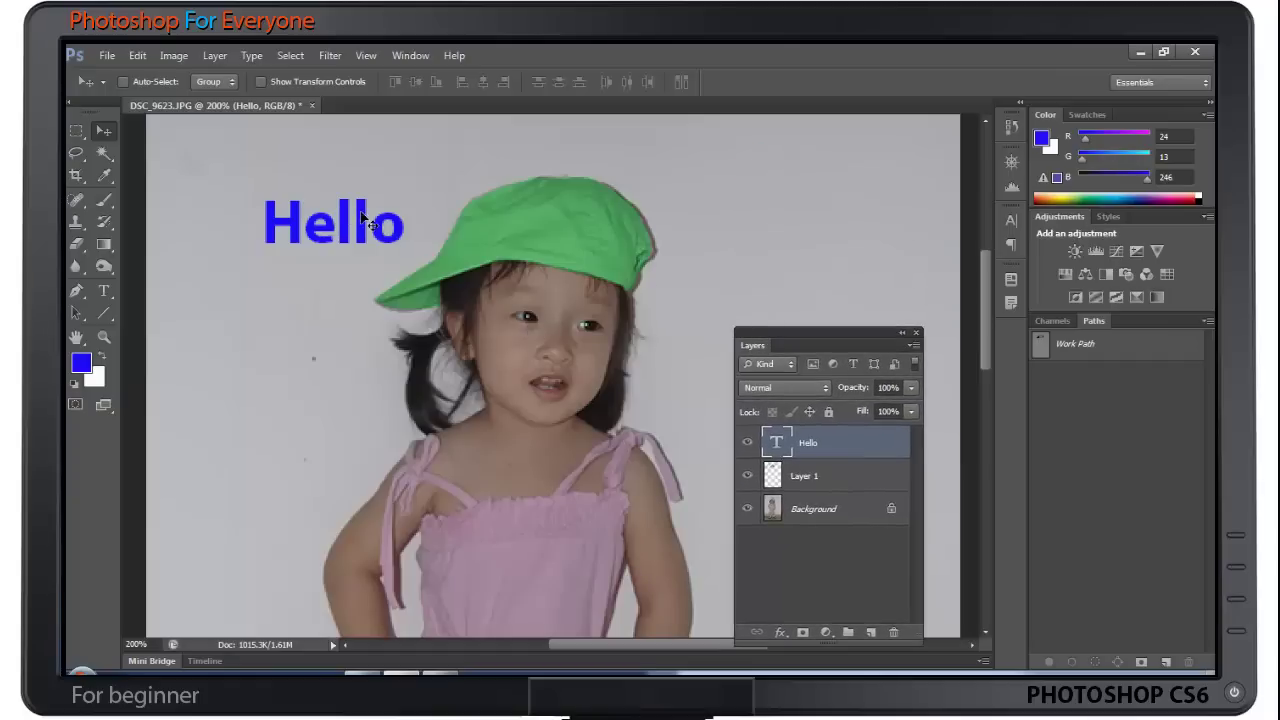
{"action": "left_click_drag", "start_coordinate": [805, 331], "coordinate": [842, 341]}
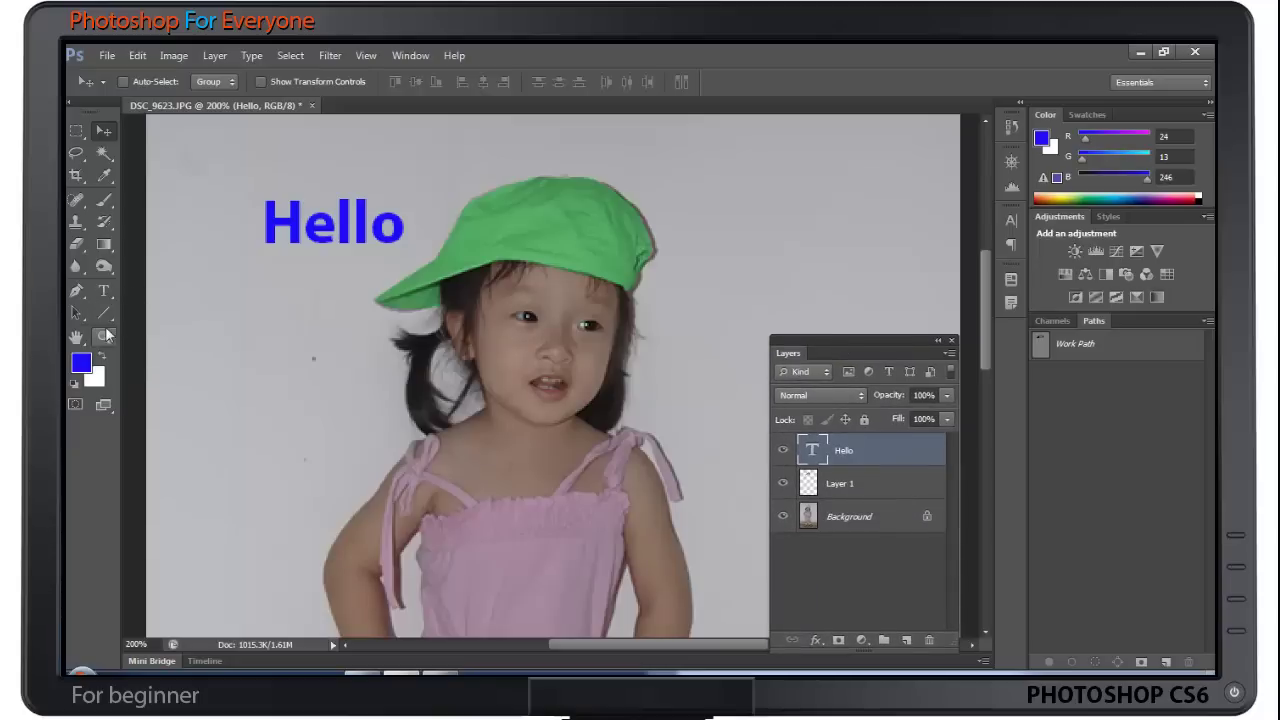
{"action": "left_click_drag", "start_coordinate": [106, 313], "coordinate": [184, 390]}
{"action": "left_click", "coordinate": [184, 389]}
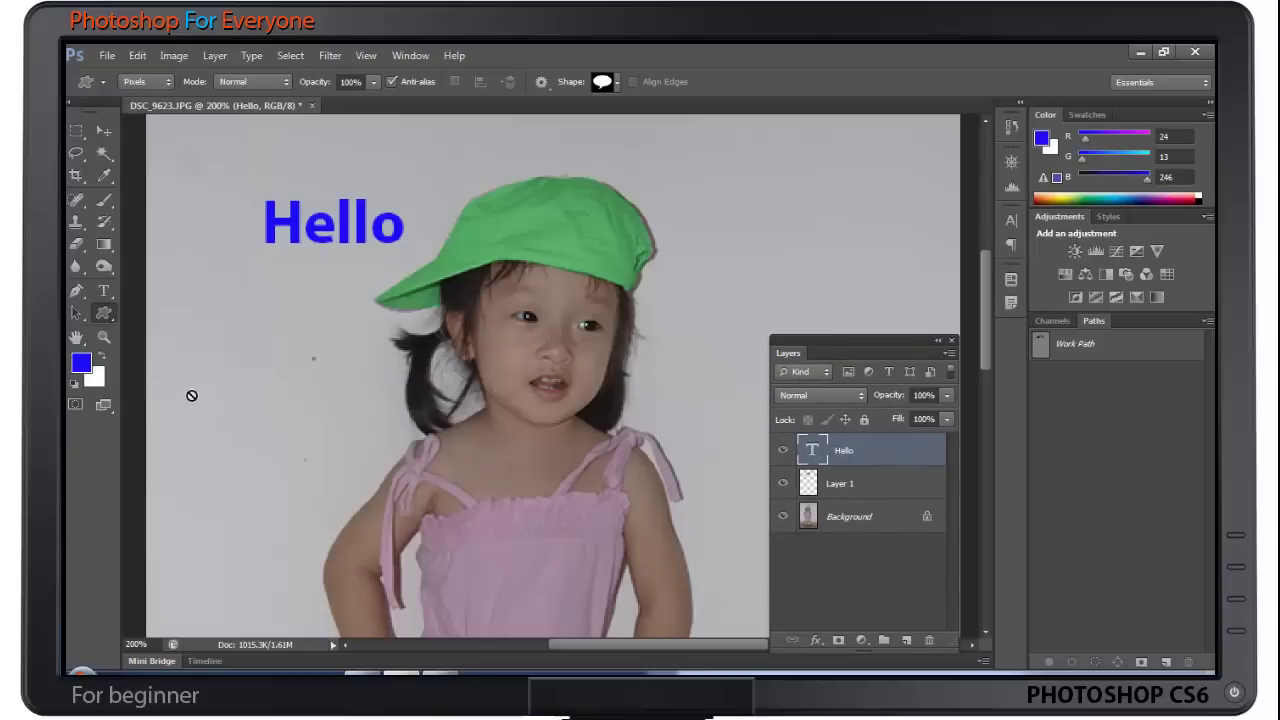
{"action": "left_click", "coordinate": [906, 640]}
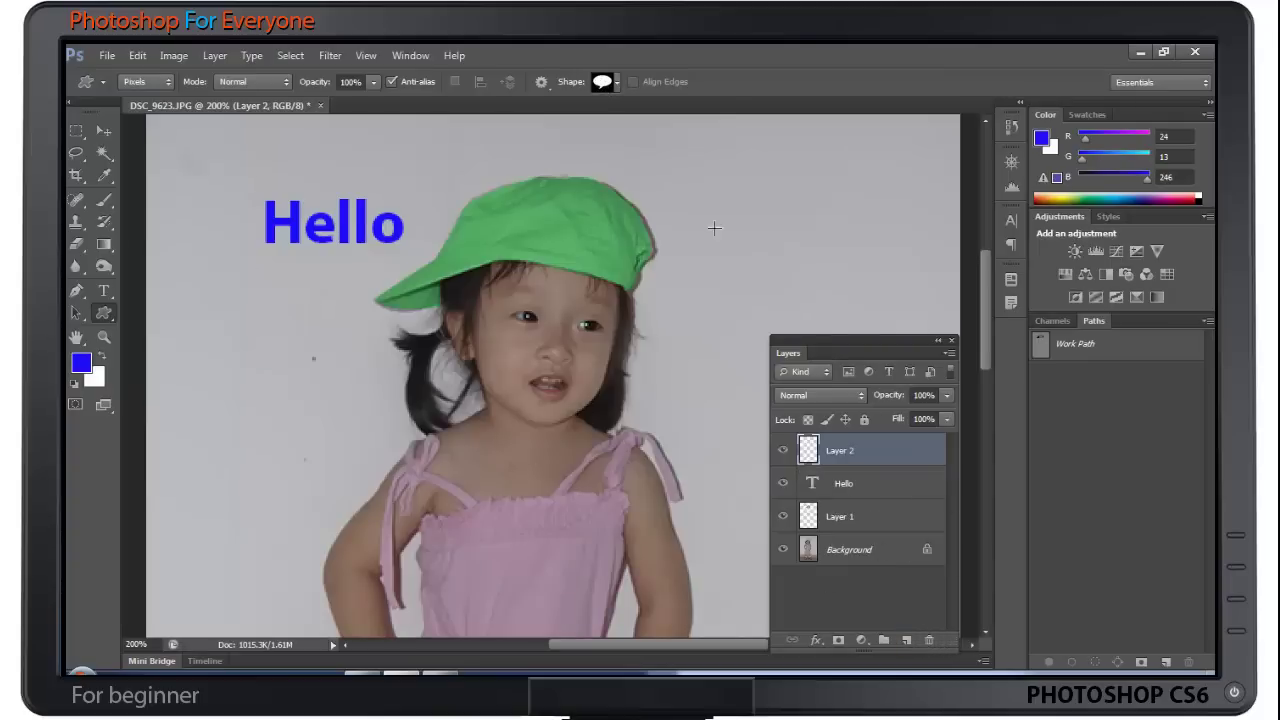
{"action": "left_click_drag", "start_coordinate": [720, 303], "coordinate": [911, 165]}
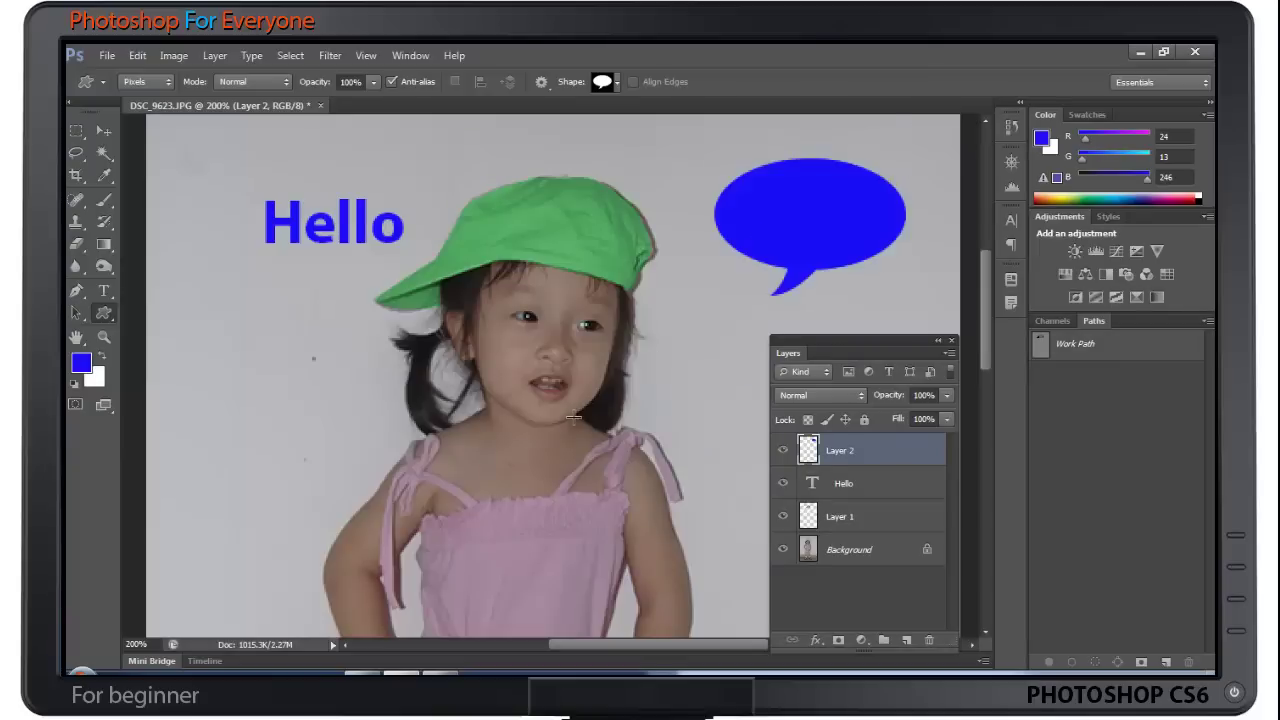
{"action": "left_click", "coordinate": [105, 130]}
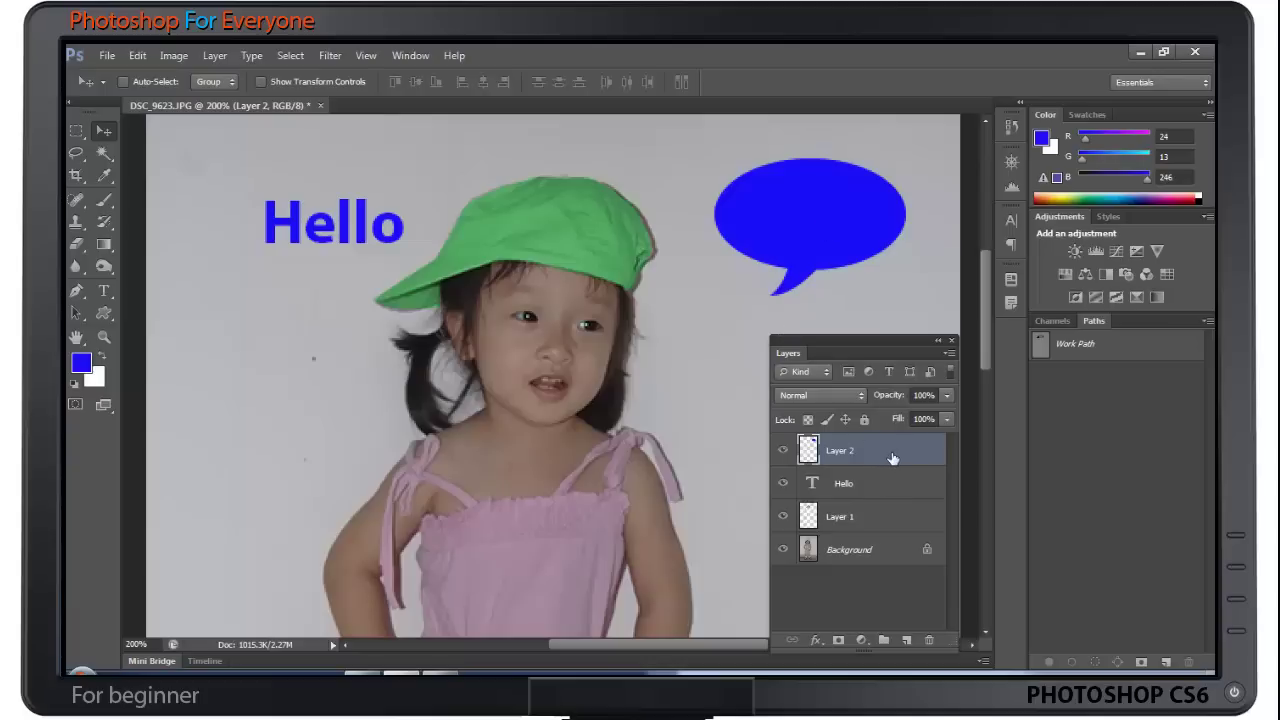
Step: Nudge the bubble slightly and recolour the Hello text bright yellow
{"action": "mouse_move", "coordinate": [775, 221]}
{"action": "left_mouse_down"}
{"action": "mouse_move", "coordinate": [690, 276]}
{"action": "mouse_move", "coordinate": [791, 224]}
{"action": "left_mouse_up"}
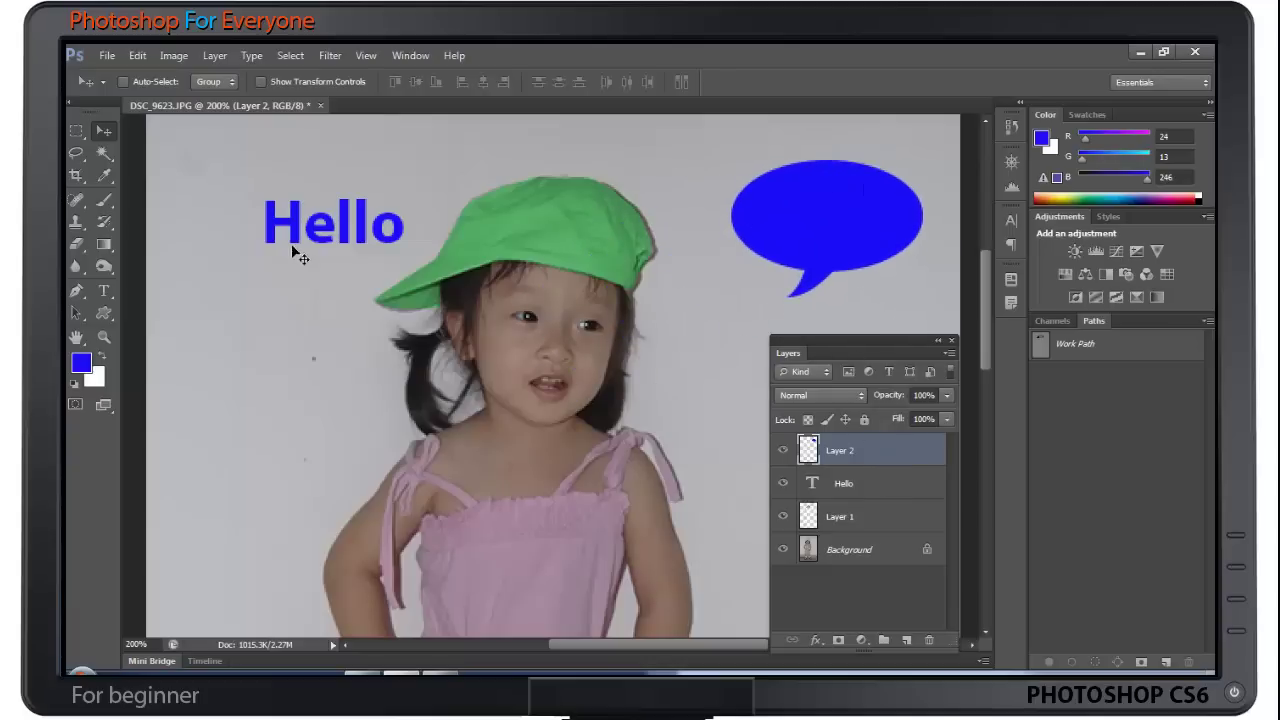
{"action": "right_click", "coordinate": [288, 240]}
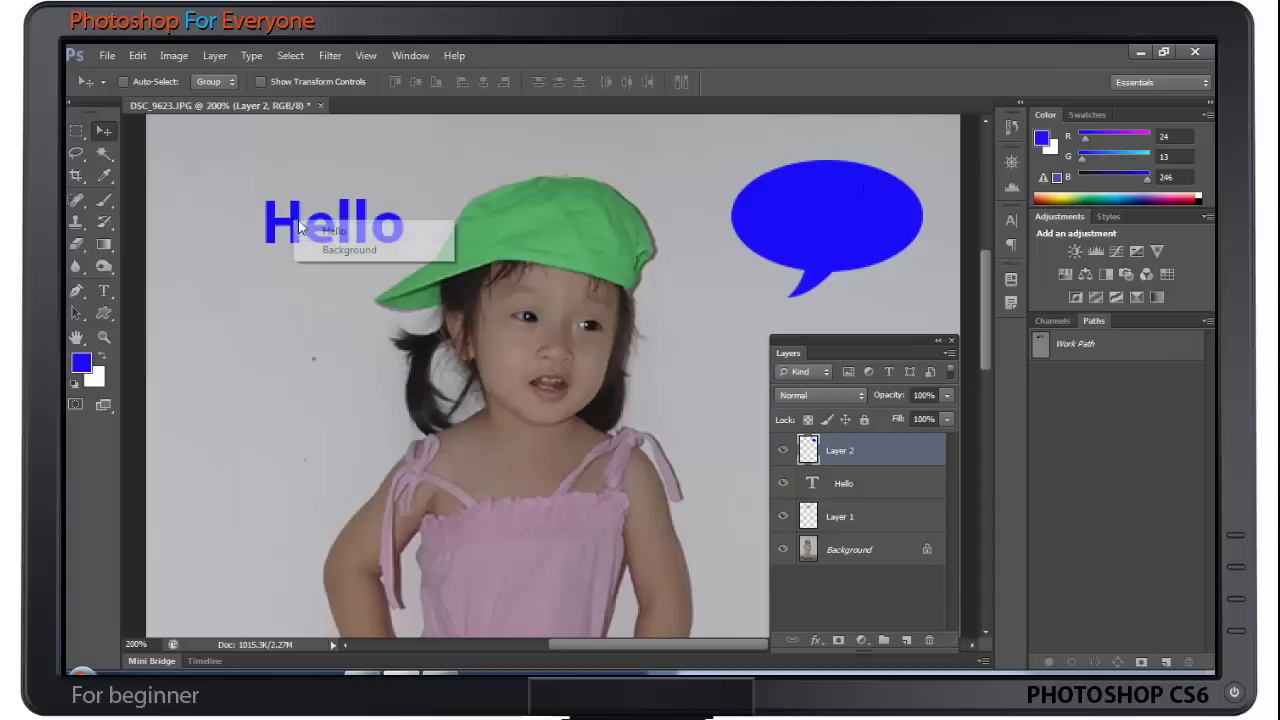
{"action": "left_click", "coordinate": [857, 440]}
{"action": "left_click", "coordinate": [835, 481]}
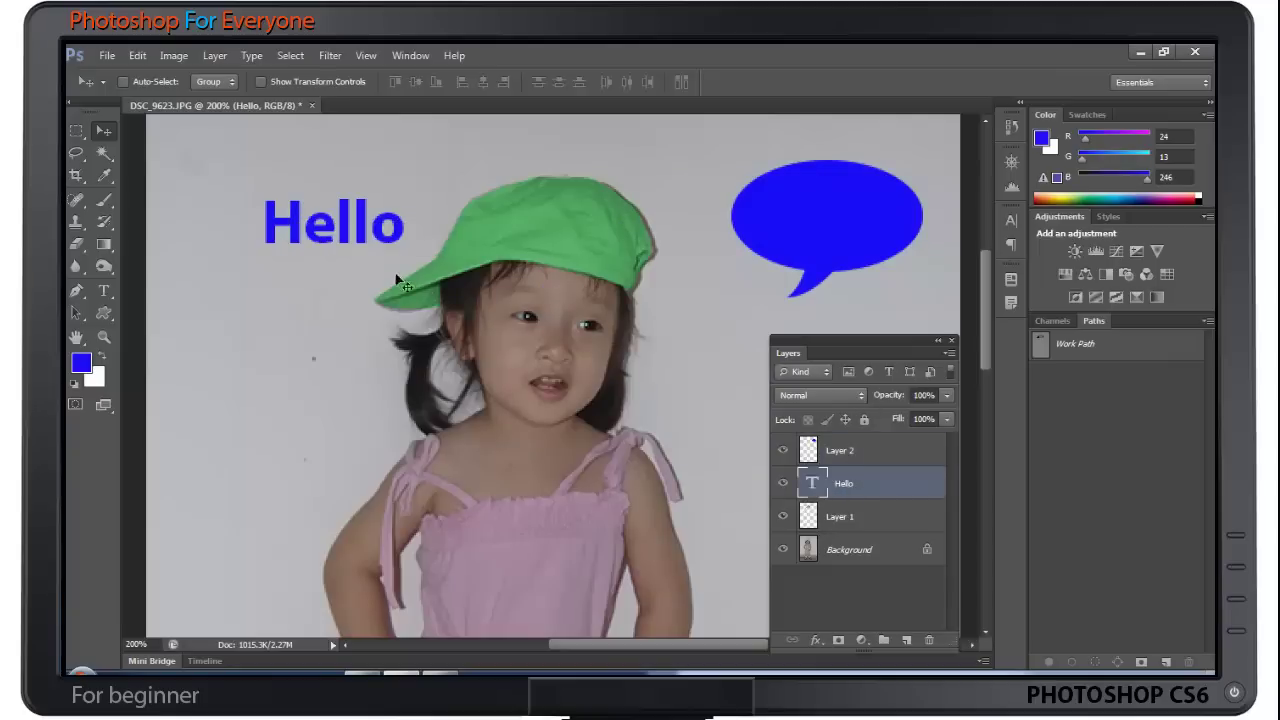
{"action": "double_click", "coordinate": [812, 483]}
{"action": "left_click", "coordinate": [603, 82]}
{"action": "left_click_drag", "start_coordinate": [791, 256], "coordinate": [903, 294]}
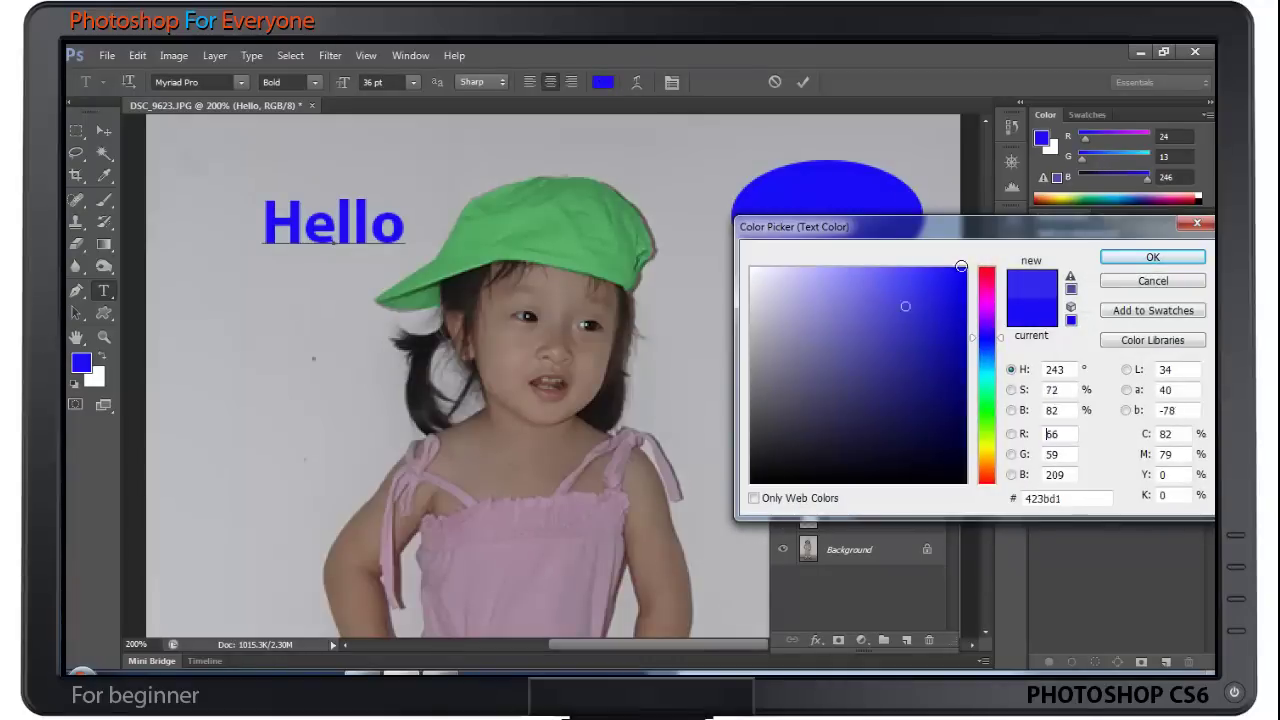
{"action": "left_click_drag", "start_coordinate": [987, 336], "coordinate": [987, 452]}
{"action": "left_click_drag", "start_coordinate": [962, 268], "coordinate": [966, 270]}
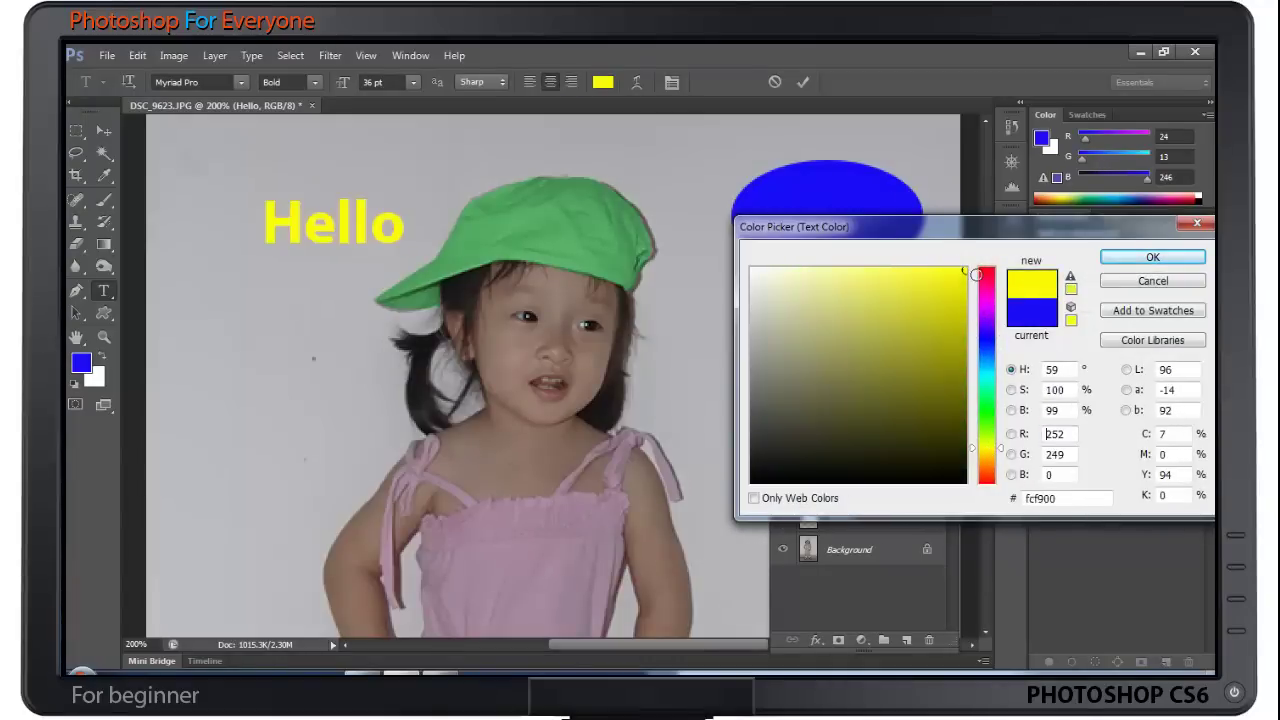
{"action": "left_click", "coordinate": [1152, 258]}
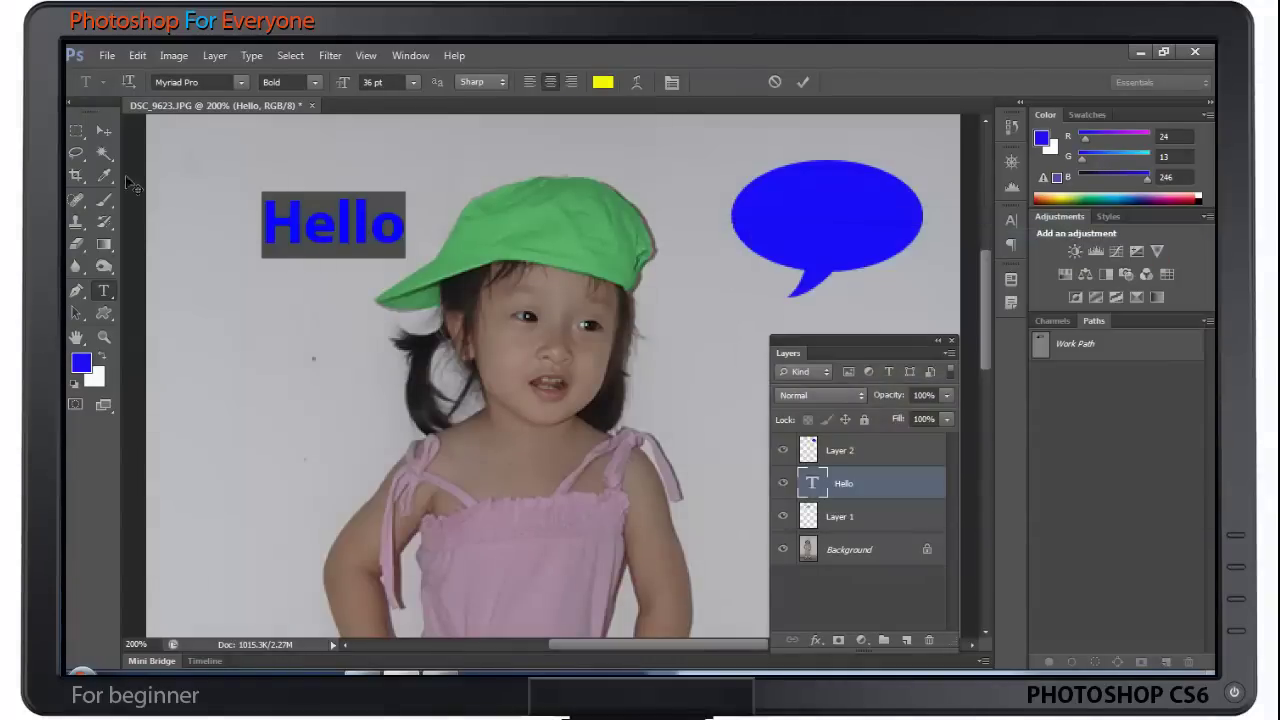
{"action": "left_click", "coordinate": [104, 130]}
Step: Move the yellow Hello onto the bubble, stack it above Layer 2, and select both layers
{"action": "mouse_move", "coordinate": [380, 238]}
{"action": "left_mouse_down"}
{"action": "mouse_move", "coordinate": [392, 222]}
{"action": "mouse_move", "coordinate": [809, 243]}
{"action": "mouse_move", "coordinate": [868, 212]}
{"action": "left_mouse_up"}
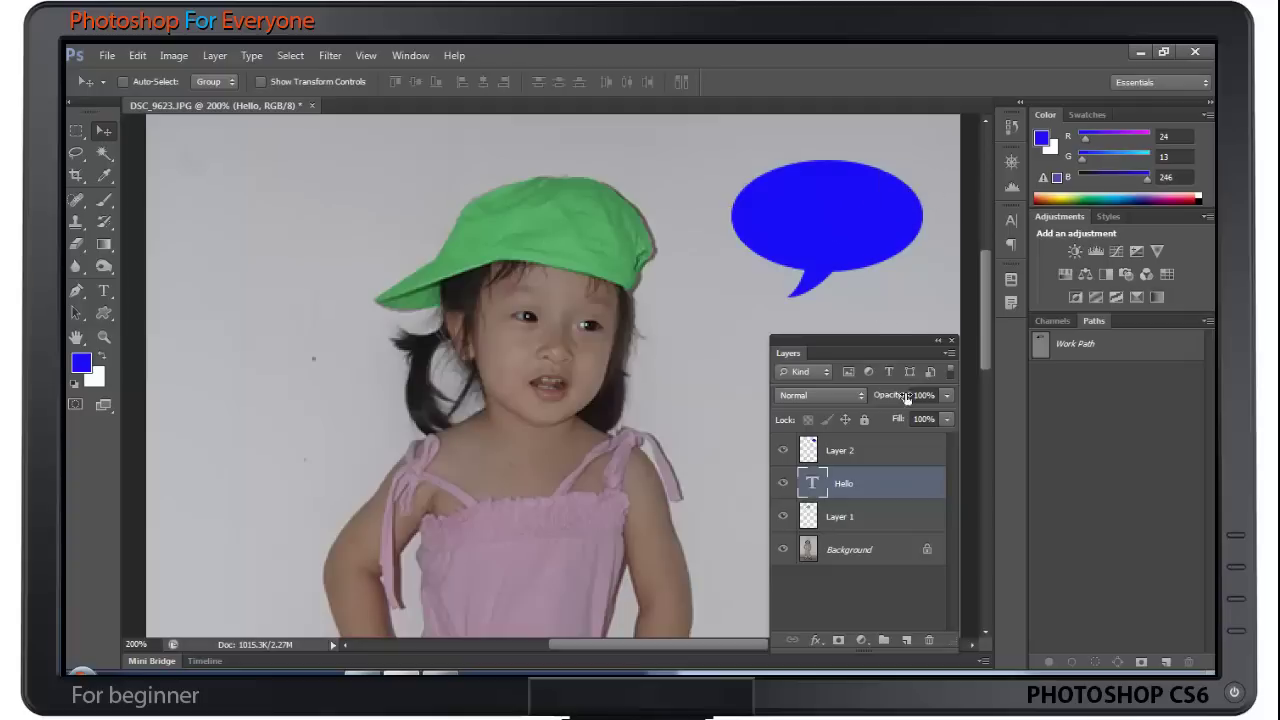
{"action": "left_click_drag", "start_coordinate": [897, 486], "coordinate": [891, 449]}
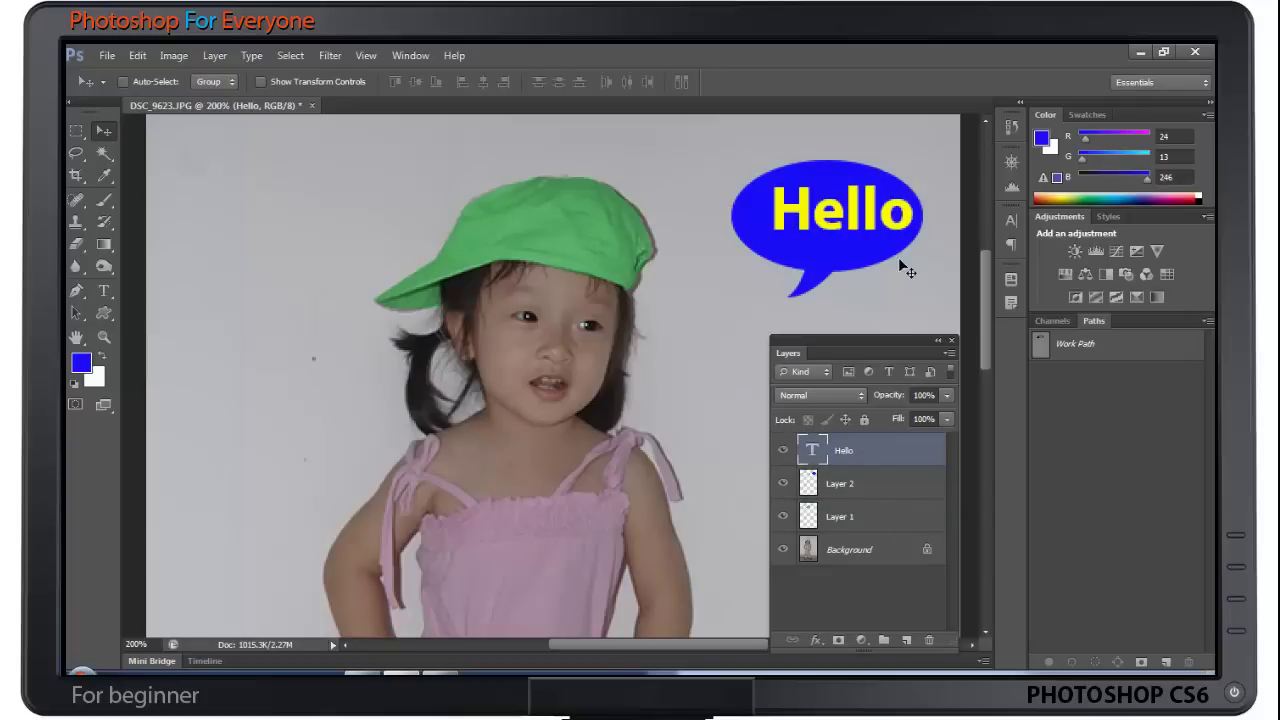
{"action": "left_click_drag", "start_coordinate": [845, 221], "coordinate": [836, 220]}
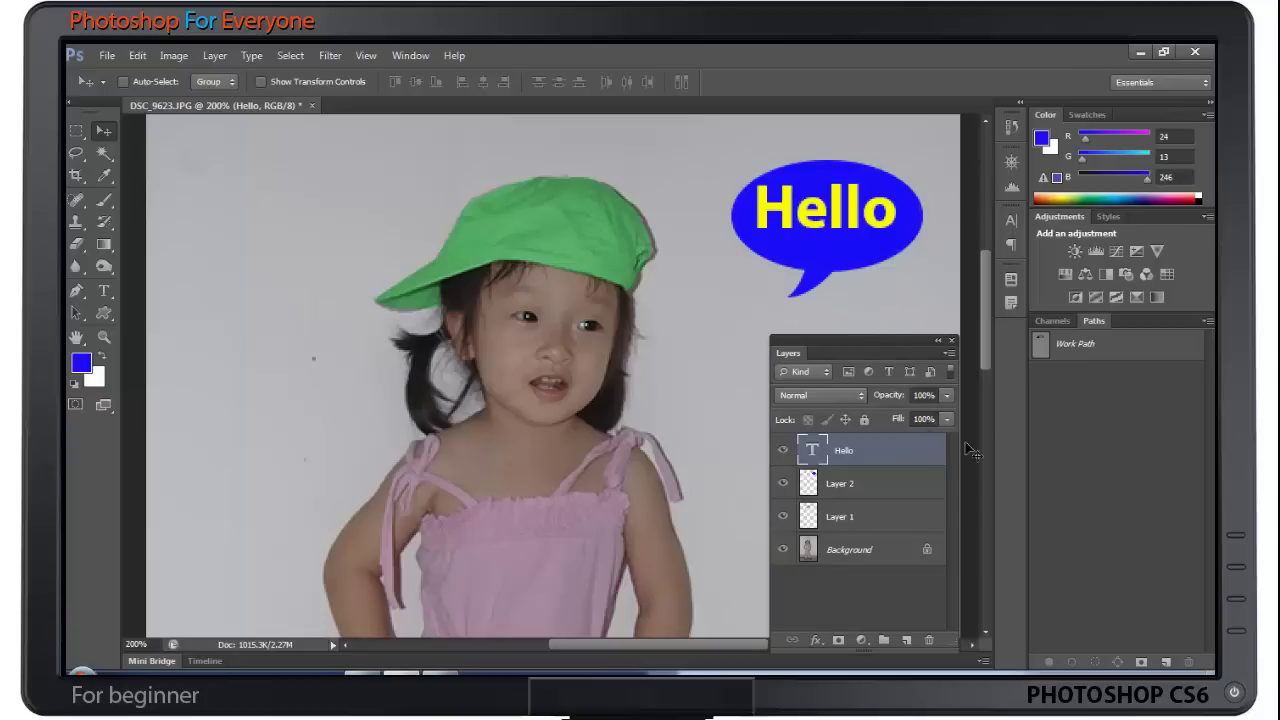
{"action": "left_click", "coordinate": [865, 486], "text": "ctrl"}
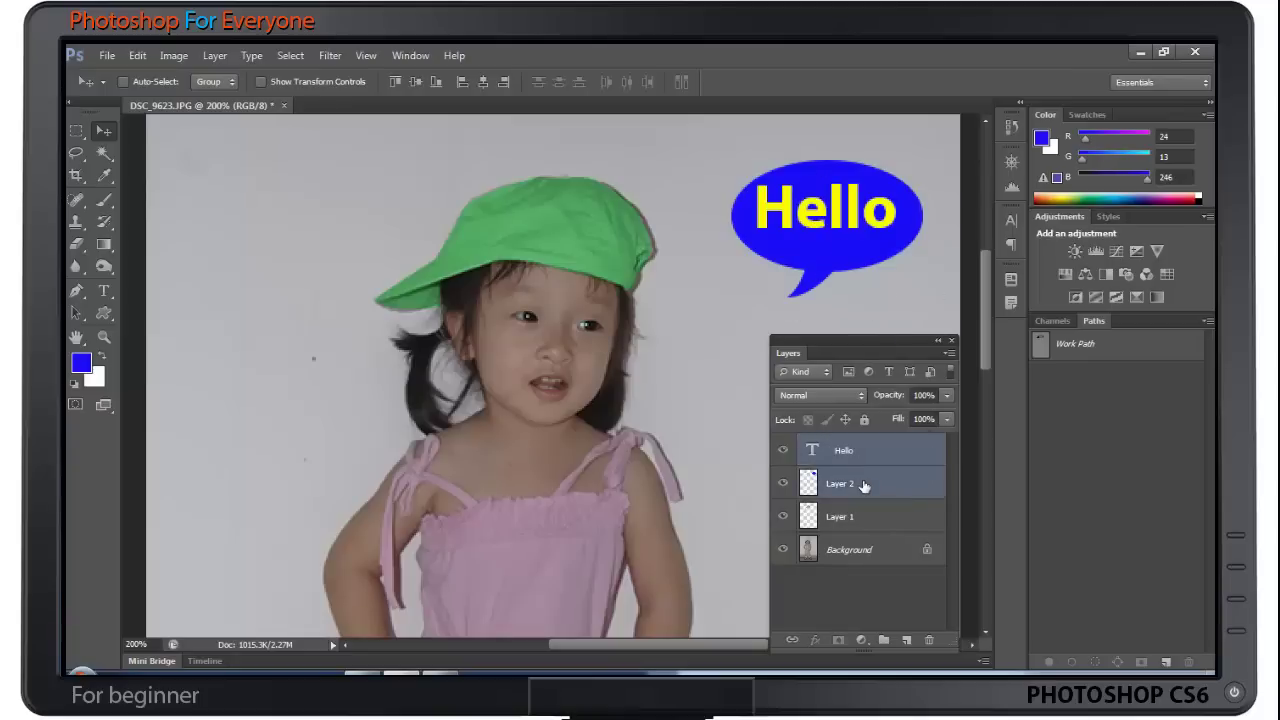
{"action": "left_click", "coordinate": [869, 455]}
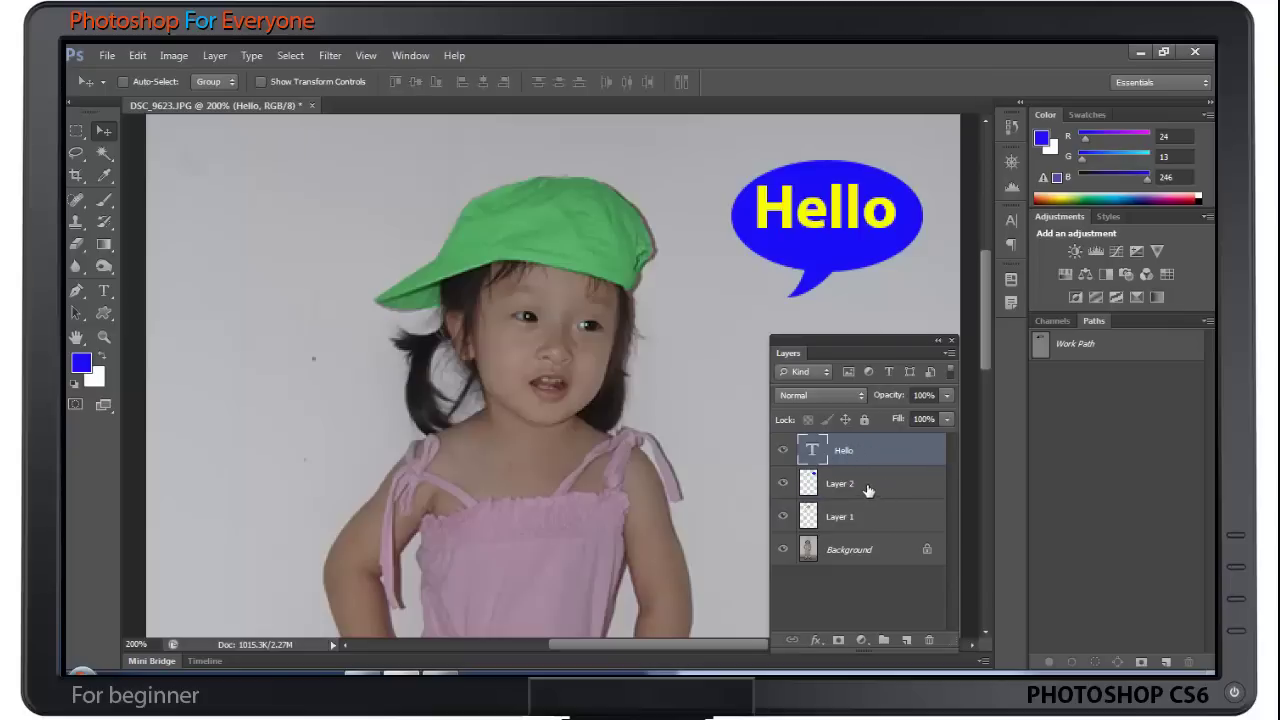
{"action": "left_click", "coordinate": [868, 488], "text": "ctrl"}
Step: Move the bubble and text beside the hat and resize Hello to 18 pt
{"action": "left_click_drag", "start_coordinate": [860, 242], "coordinate": [802, 310]}
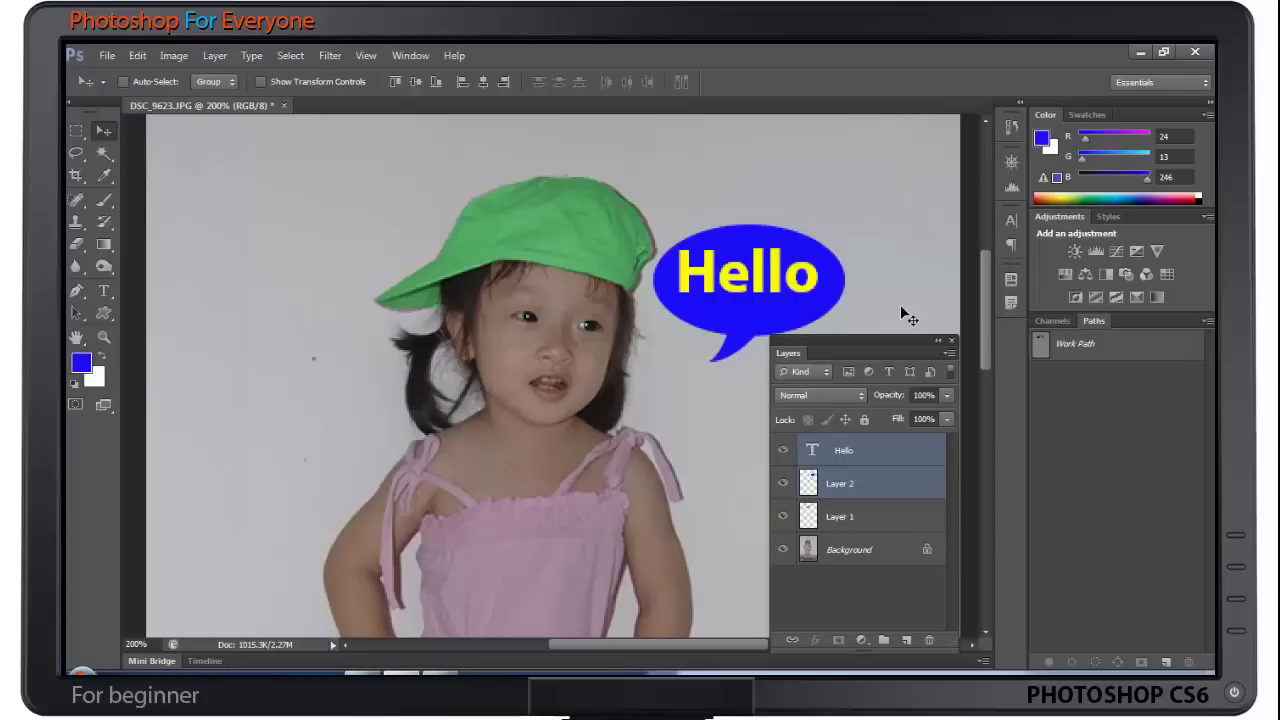
{"action": "right_click", "coordinate": [794, 282]}
{"action": "left_click", "coordinate": [796, 286]}
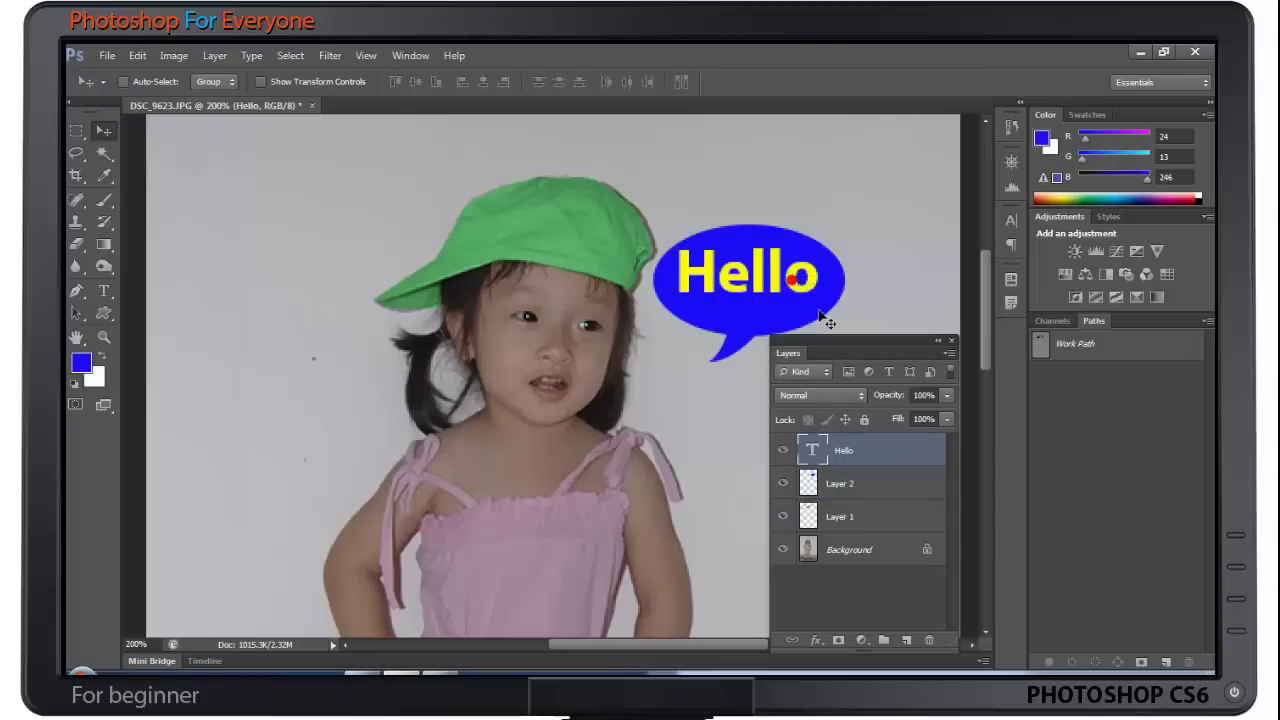
{"action": "double_click", "coordinate": [813, 451]}
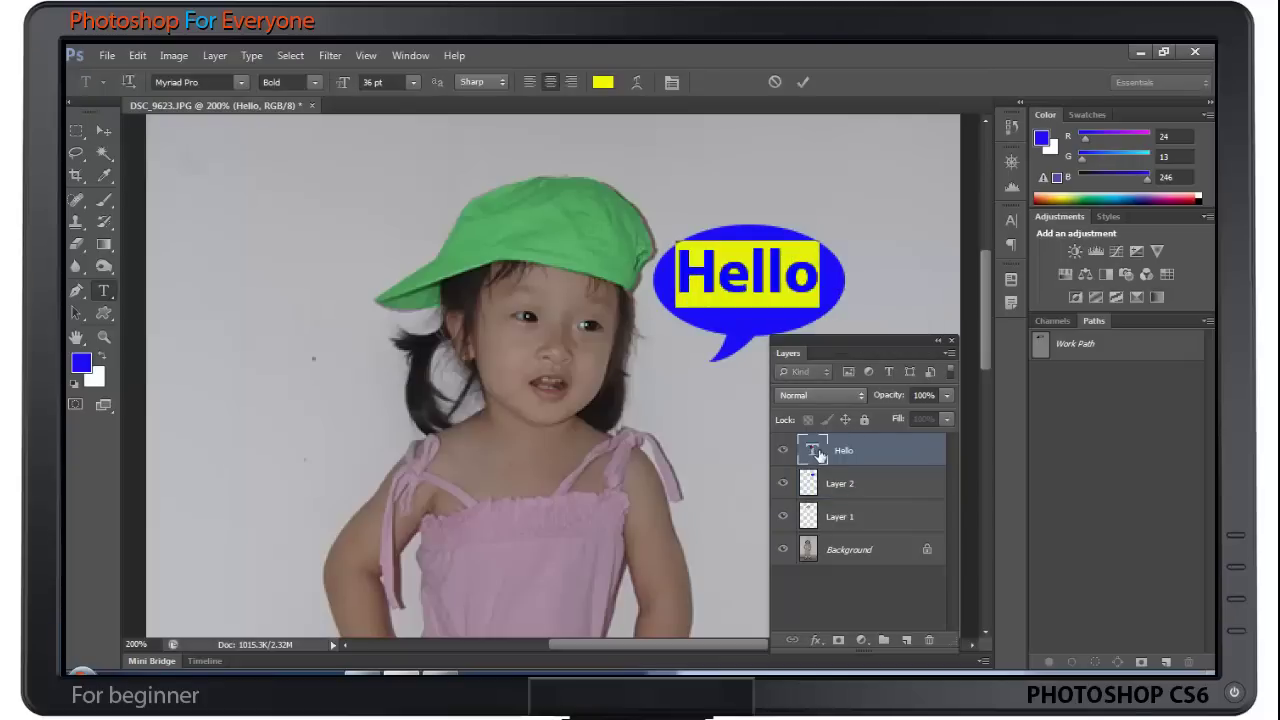
{"action": "left_click", "coordinate": [412, 82]}
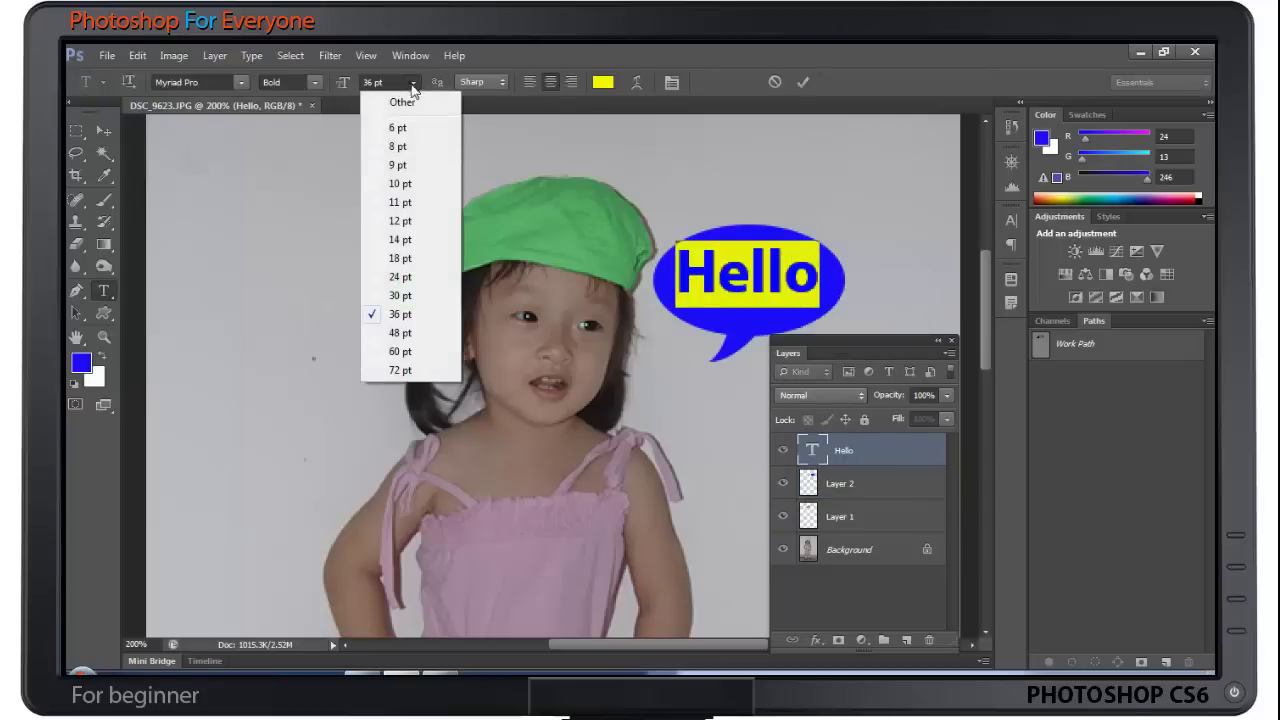
{"action": "left_click", "coordinate": [400, 240]}
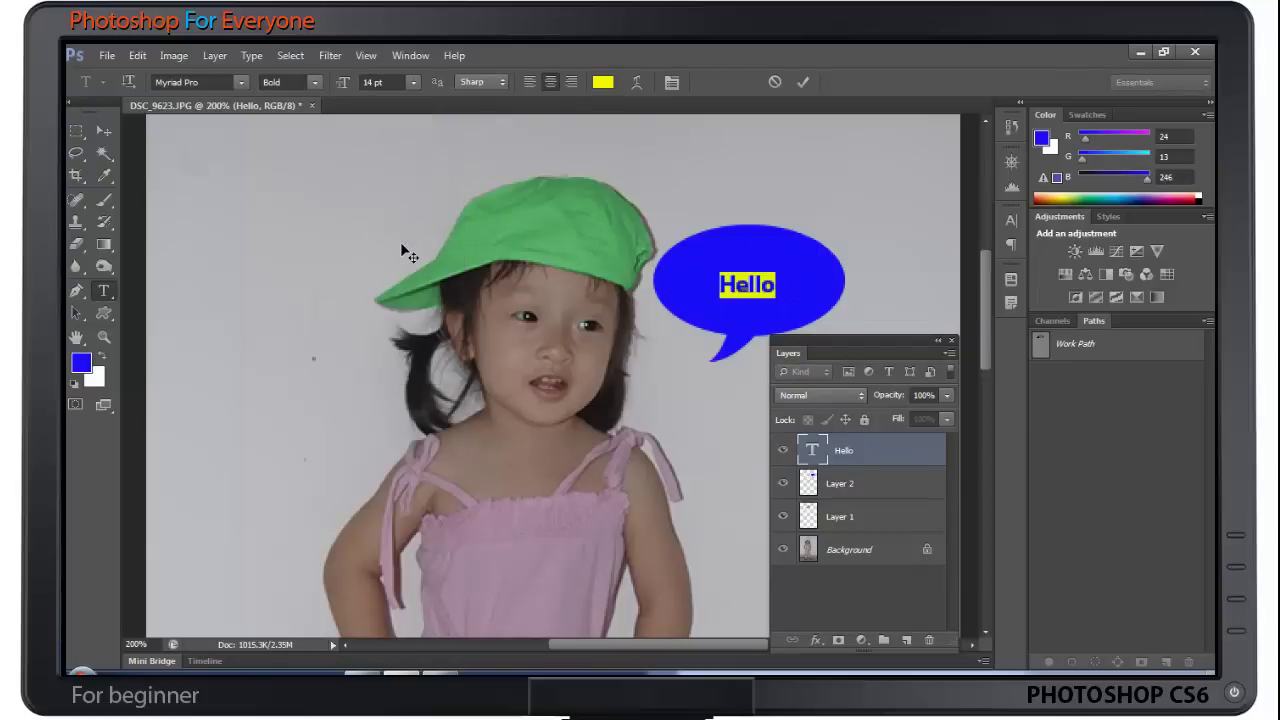
{"action": "left_click", "coordinate": [412, 82]}
{"action": "left_click", "coordinate": [415, 260]}
Step: Add a second line 'Are you ok?' under Hello and centre the text in the bubble
{"action": "left_click", "coordinate": [783, 292]}
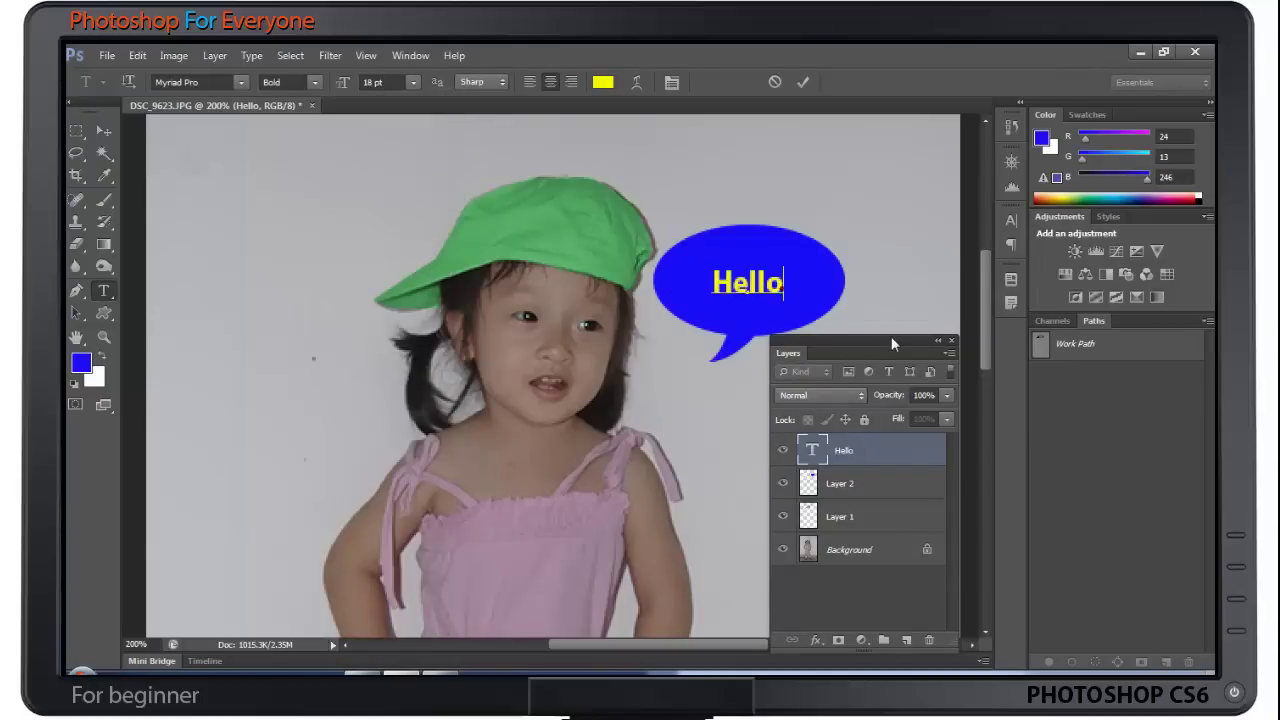
{"action": "key", "text": "Return"}
{"action": "type", "text": "Are you"}
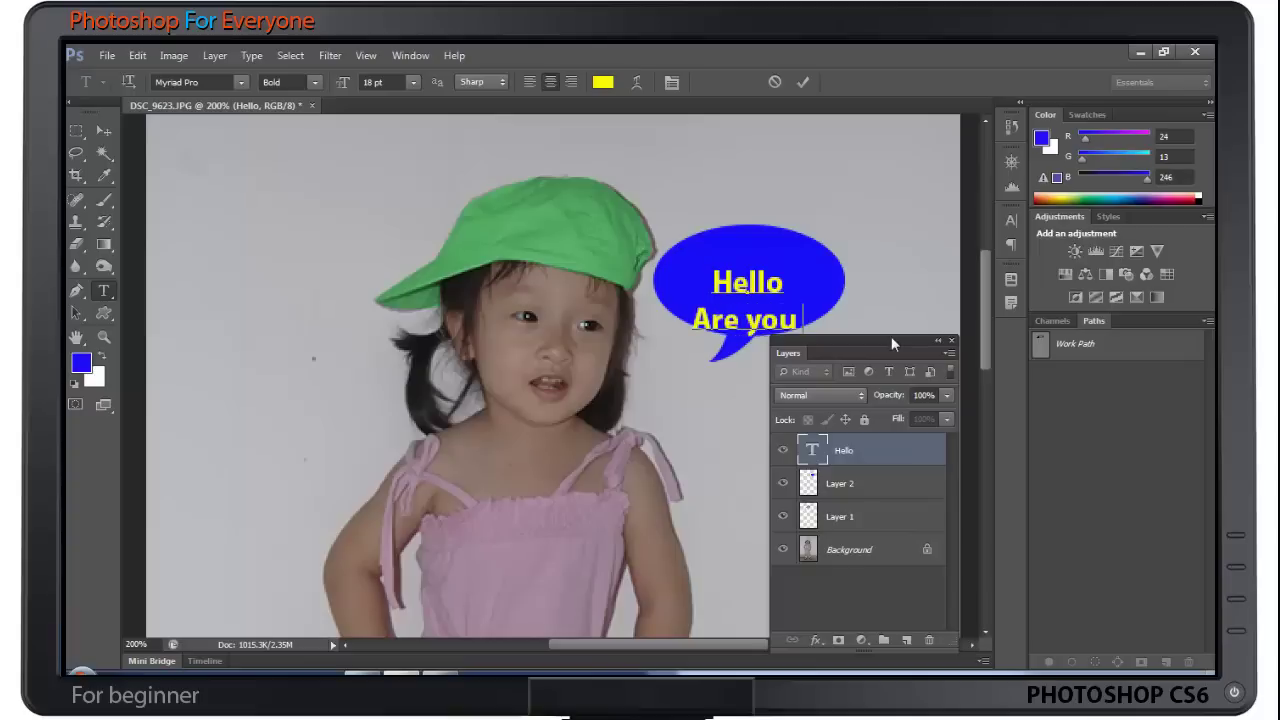
{"action": "type", "text": " ok?"}
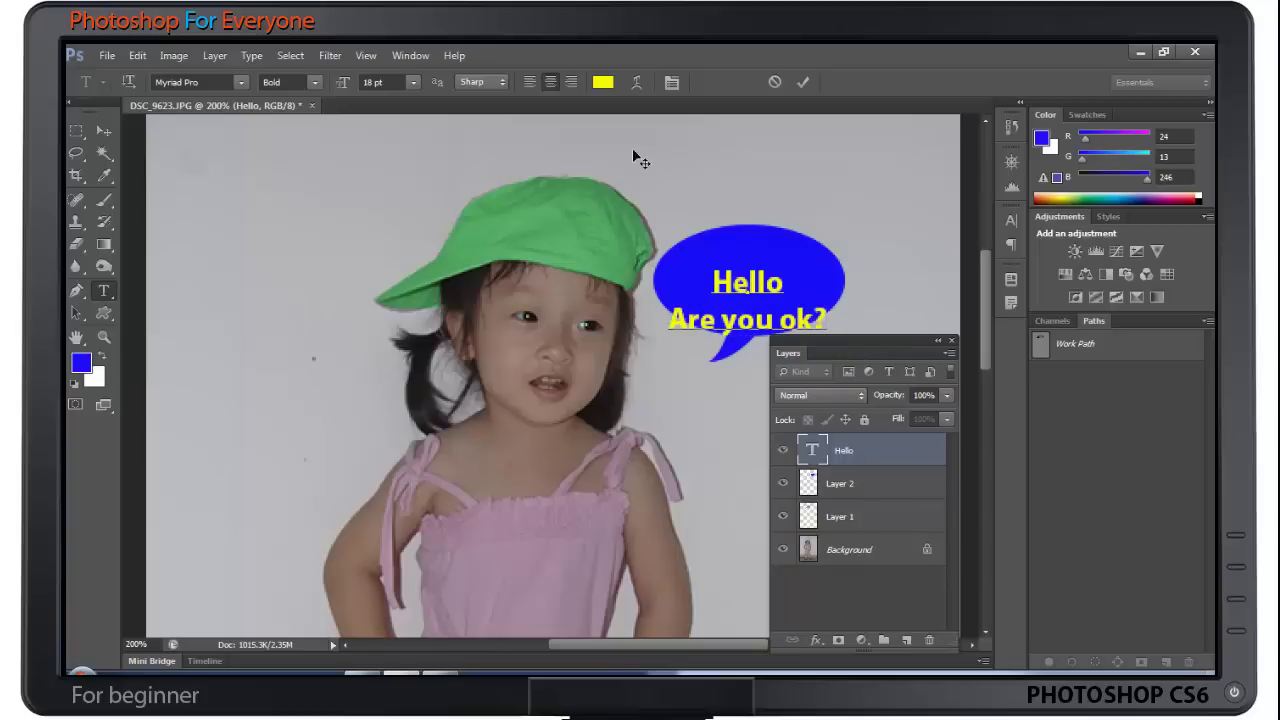
{"action": "left_click", "coordinate": [103, 130]}
{"action": "left_click_drag", "start_coordinate": [786, 289], "coordinate": [757, 258]}
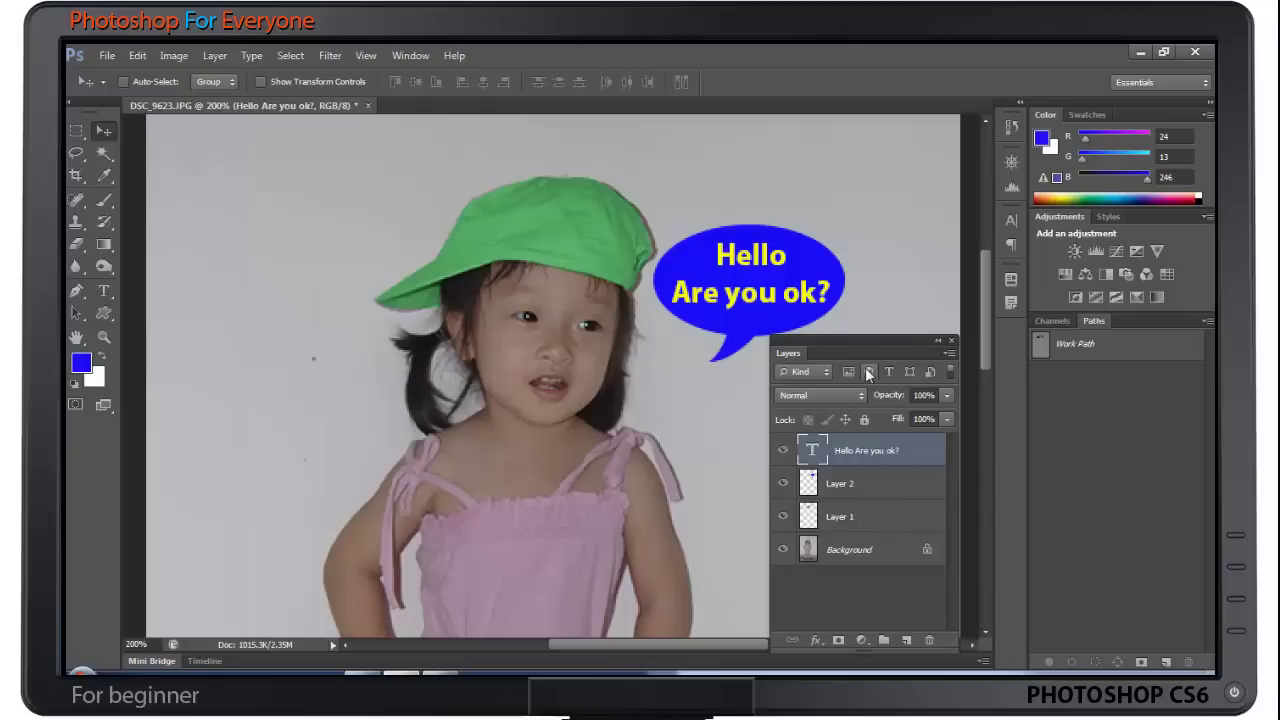
Step: Reframe the view at actual pixels to show the girl down to her shoes, Pen tool selected
{"action": "left_click_drag", "start_coordinate": [845, 347], "coordinate": [845, 314]}
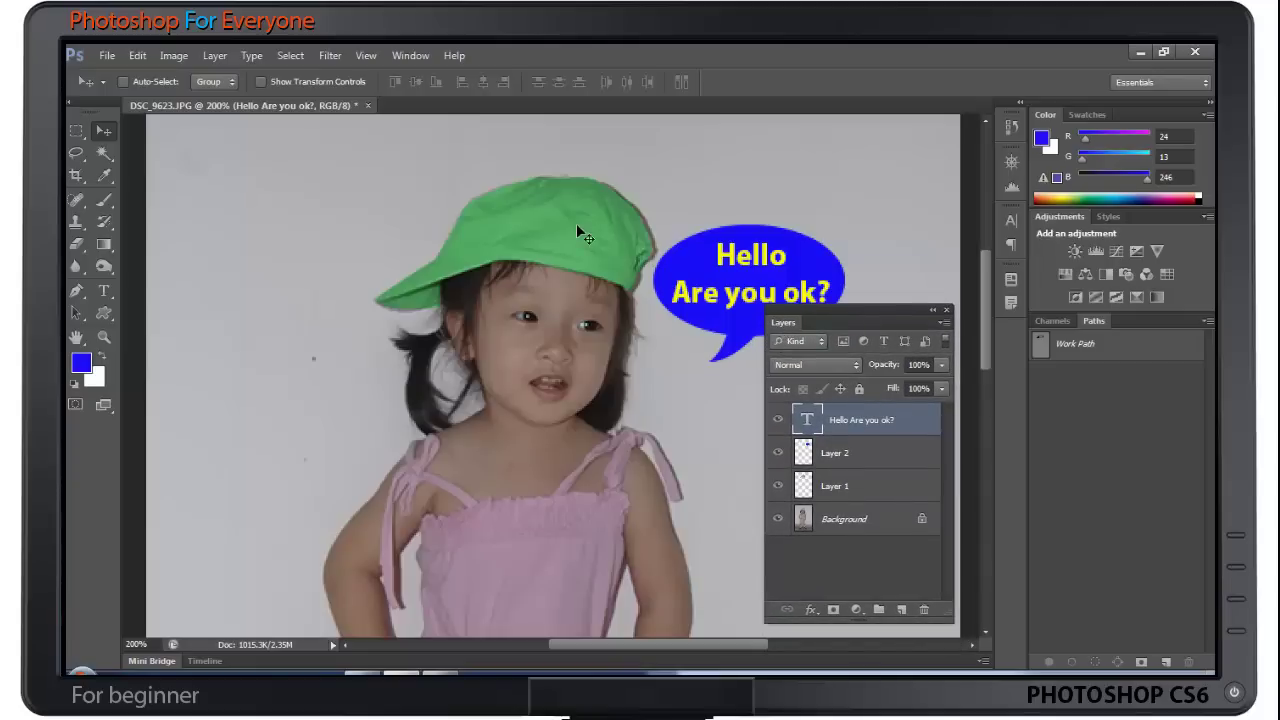
{"action": "key", "text": "ctrl+minus"}
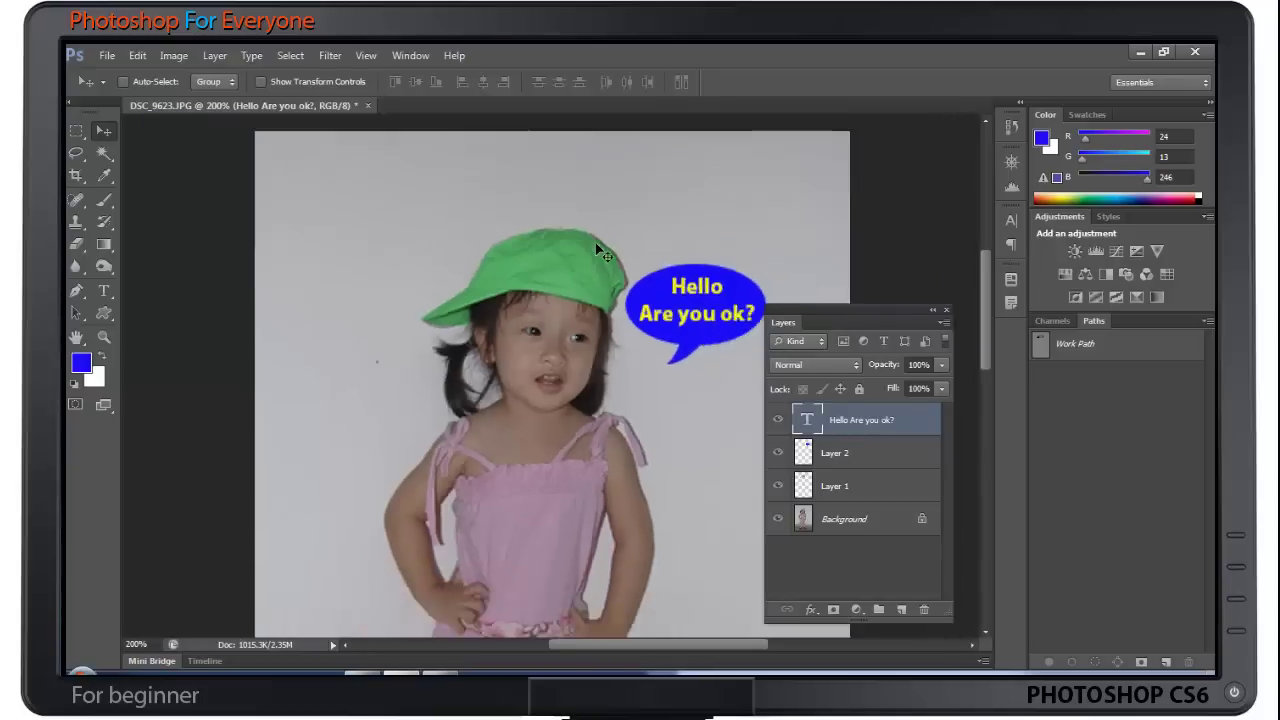
{"action": "key", "text": "h"}
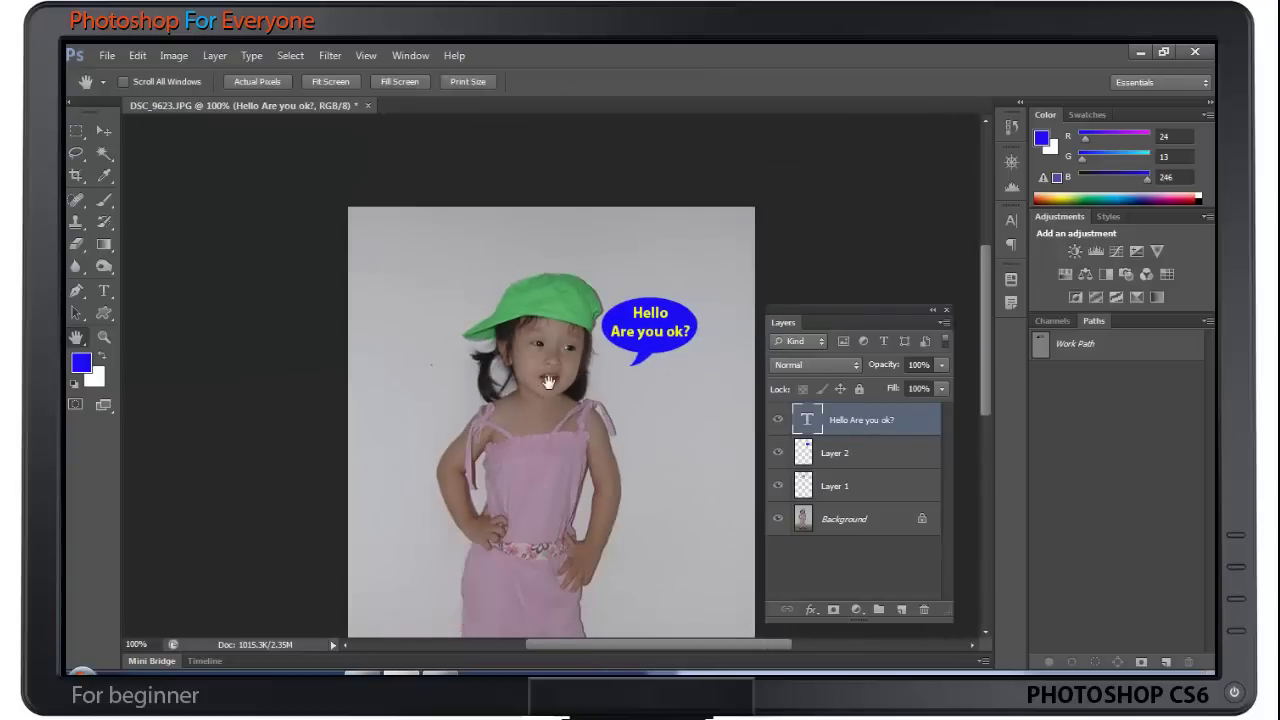
{"action": "left_click_drag", "start_coordinate": [555, 395], "coordinate": [553, 300]}
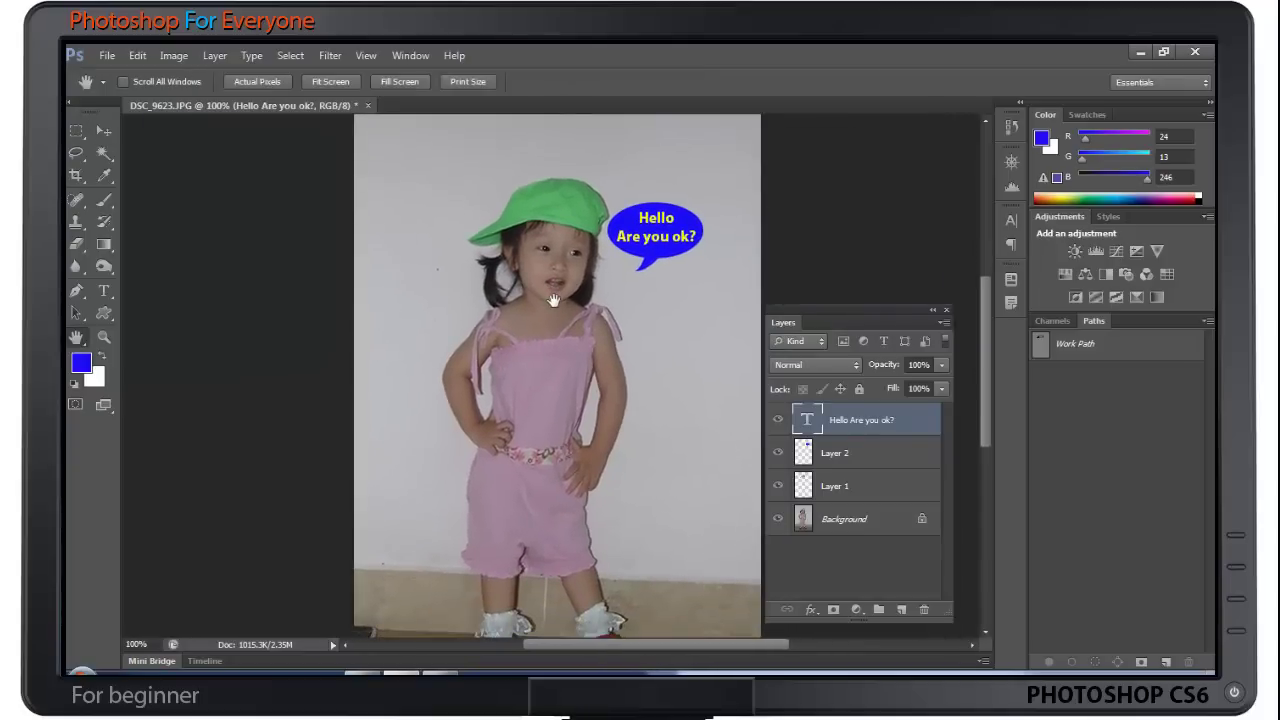
{"action": "key", "text": "ctrl+minus"}
{"action": "right_click", "coordinate": [578, 320]}
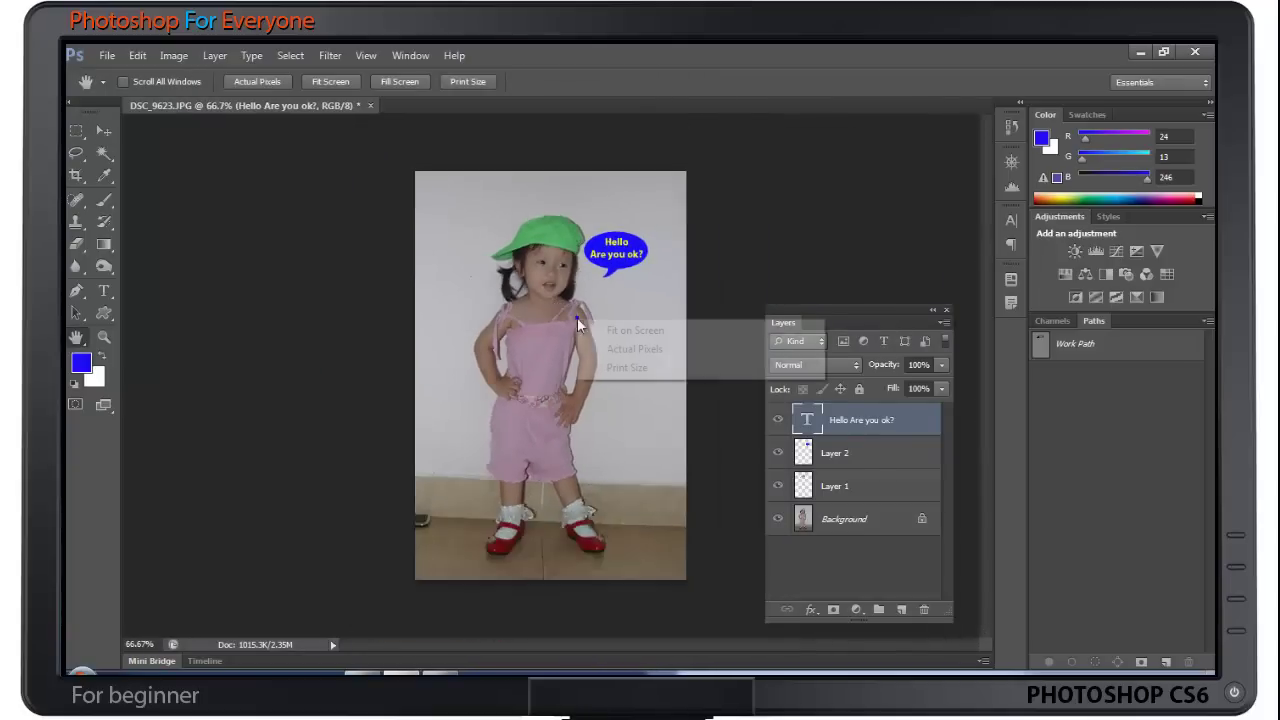
{"action": "left_click", "coordinate": [622, 355]}
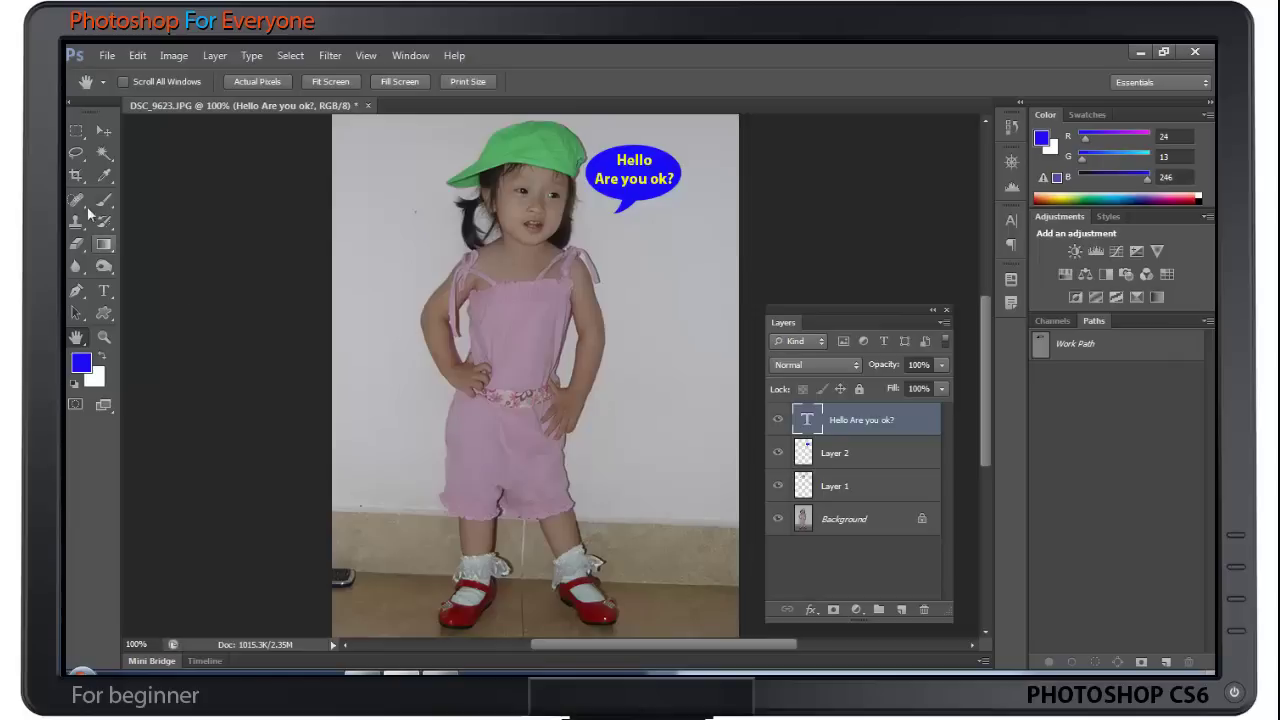
{"action": "left_click", "coordinate": [101, 132]}
{"action": "left_click", "coordinate": [76, 291]}
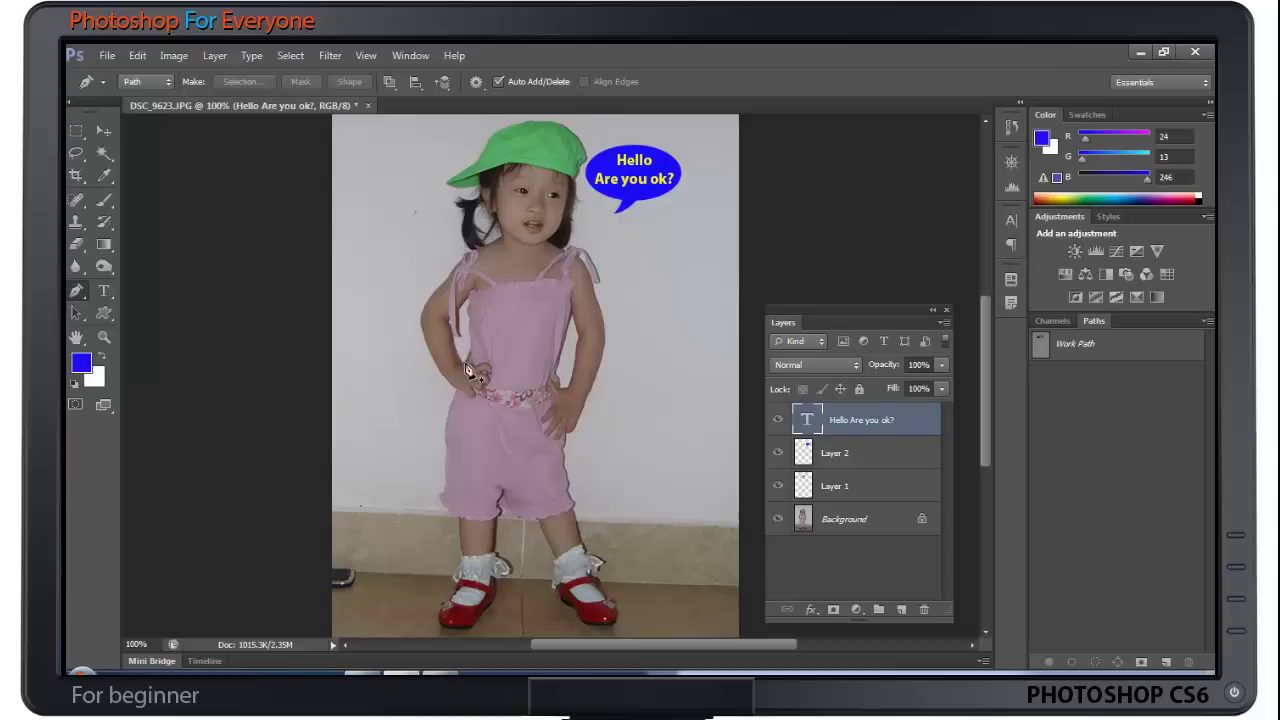
Step: Draw a curved Pen path along the strap across the dress, load it as a selection, add Layer 3
{"action": "left_click", "coordinate": [469, 365]}
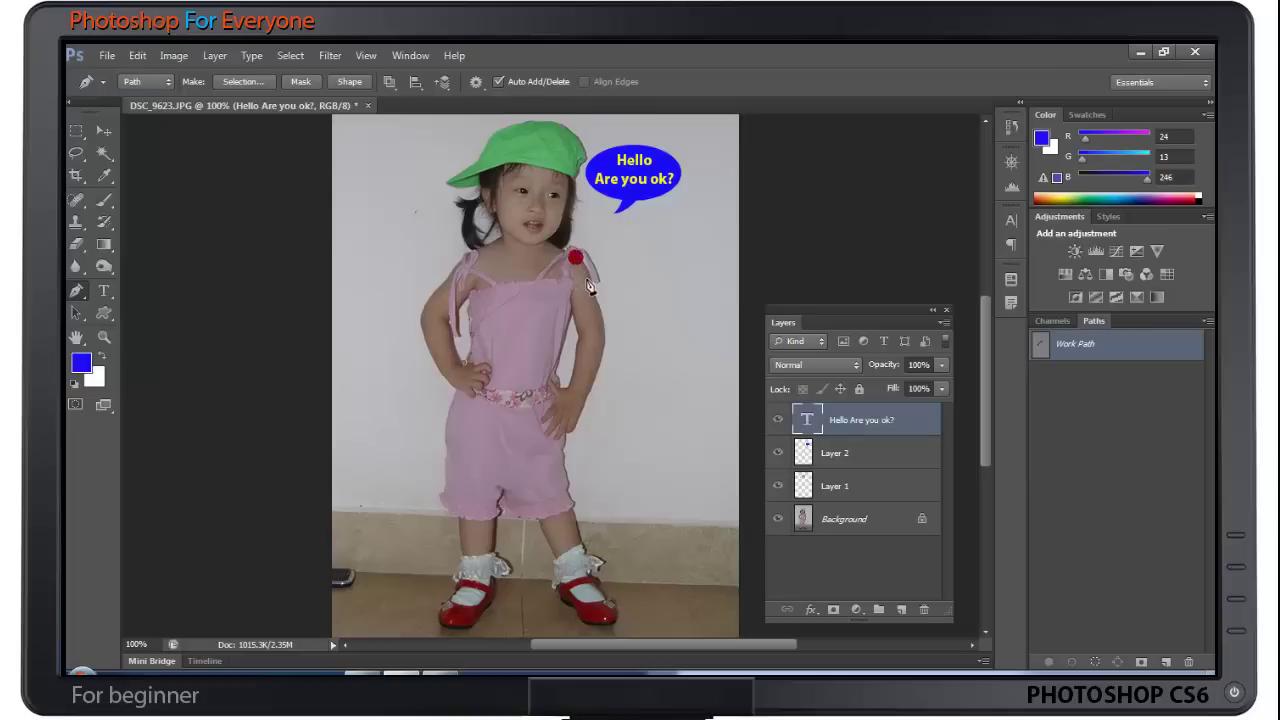
{"action": "left_click", "coordinate": [592, 287]}
{"action": "right_click", "coordinate": [76, 290]}
{"action": "left_click", "coordinate": [163, 320]}
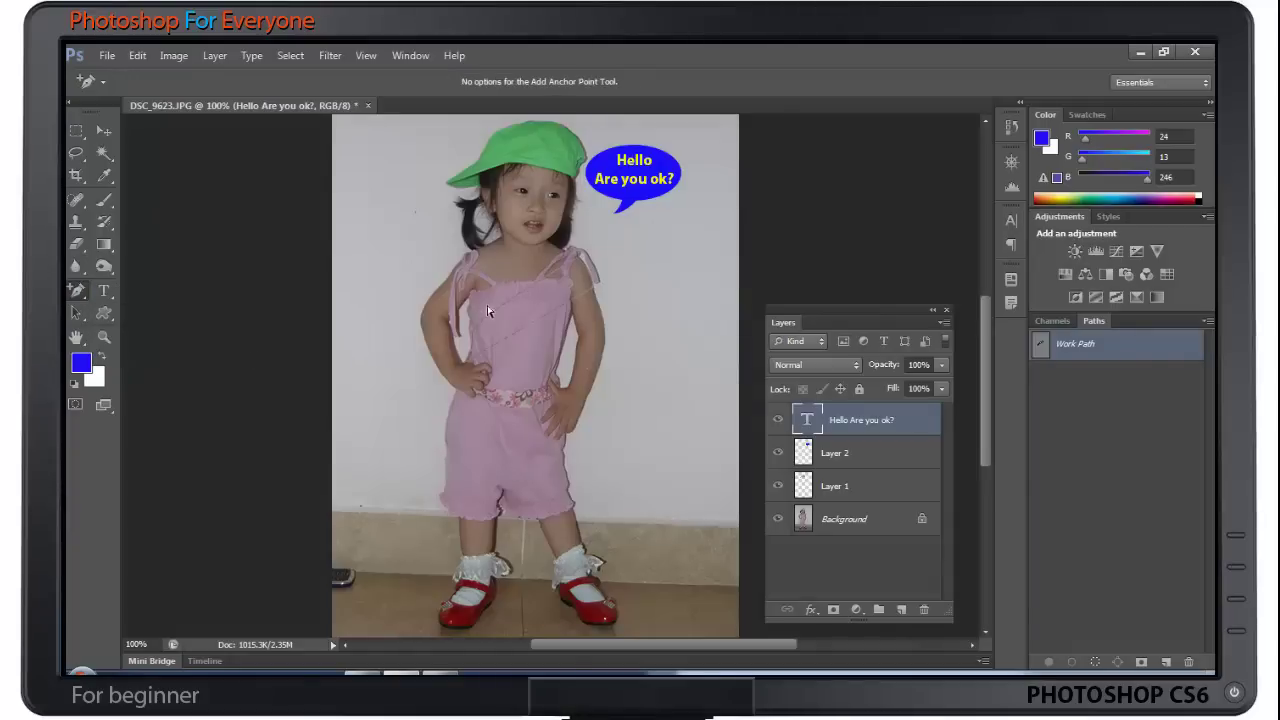
{"action": "left_click_drag", "start_coordinate": [524, 298], "coordinate": [541, 325]}
{"action": "left_click", "coordinate": [578, 263]}
{"action": "key", "text": "ctrl+Return"}
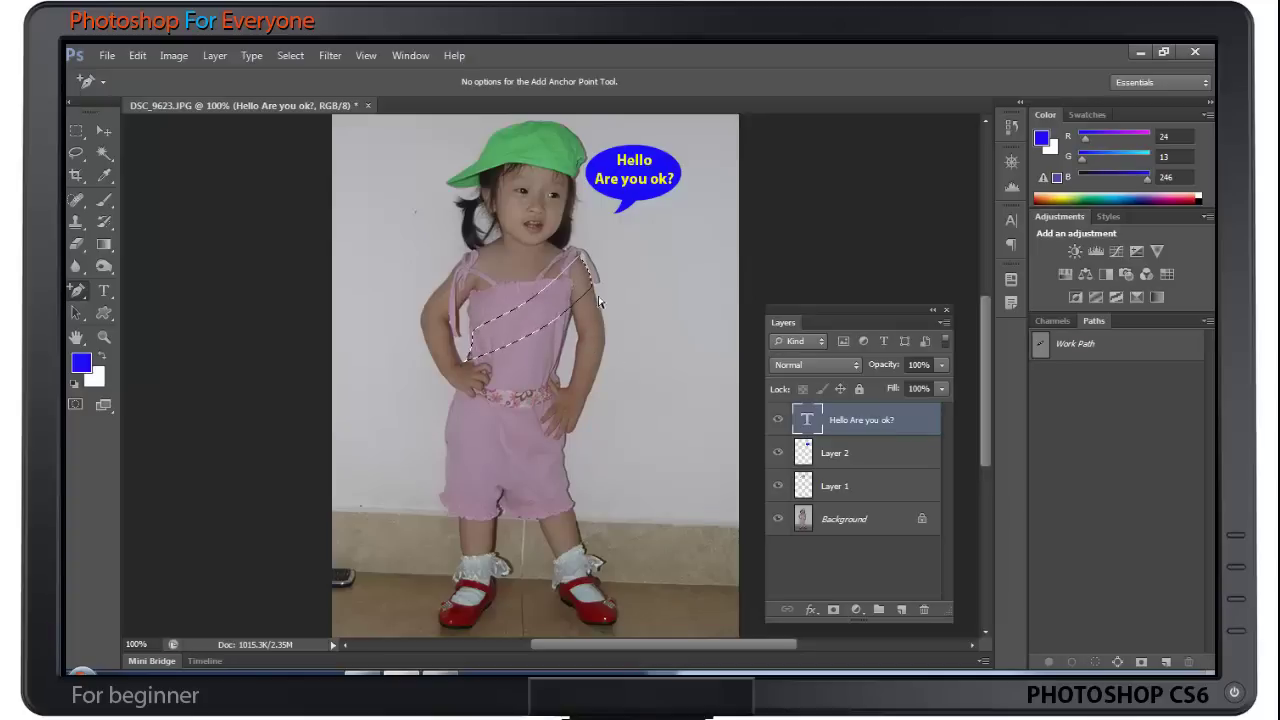
{"action": "left_click", "coordinate": [907, 611]}
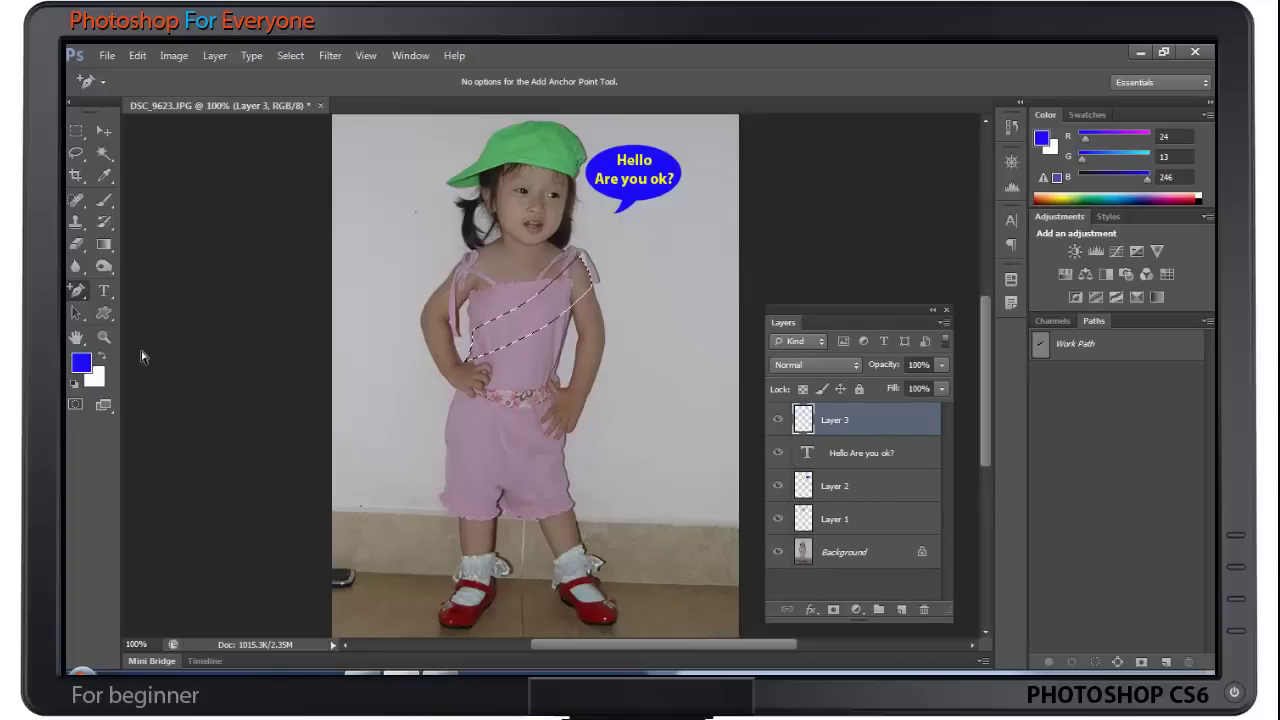
Step: Fill the sash selection on Layer 3 with magenta (H 301) foreground colour, then deselect
{"action": "left_click", "coordinate": [82, 368]}
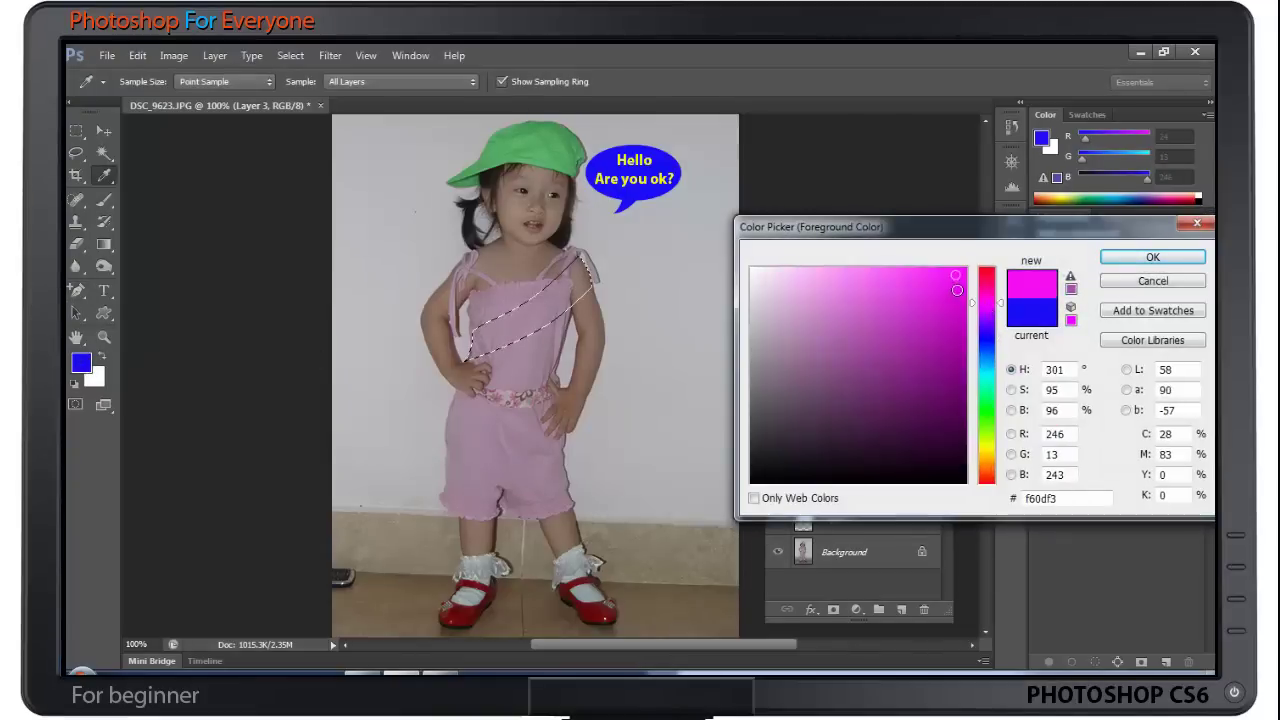
{"action": "left_click", "coordinate": [987, 301]}
{"action": "left_click", "coordinate": [1152, 257]}
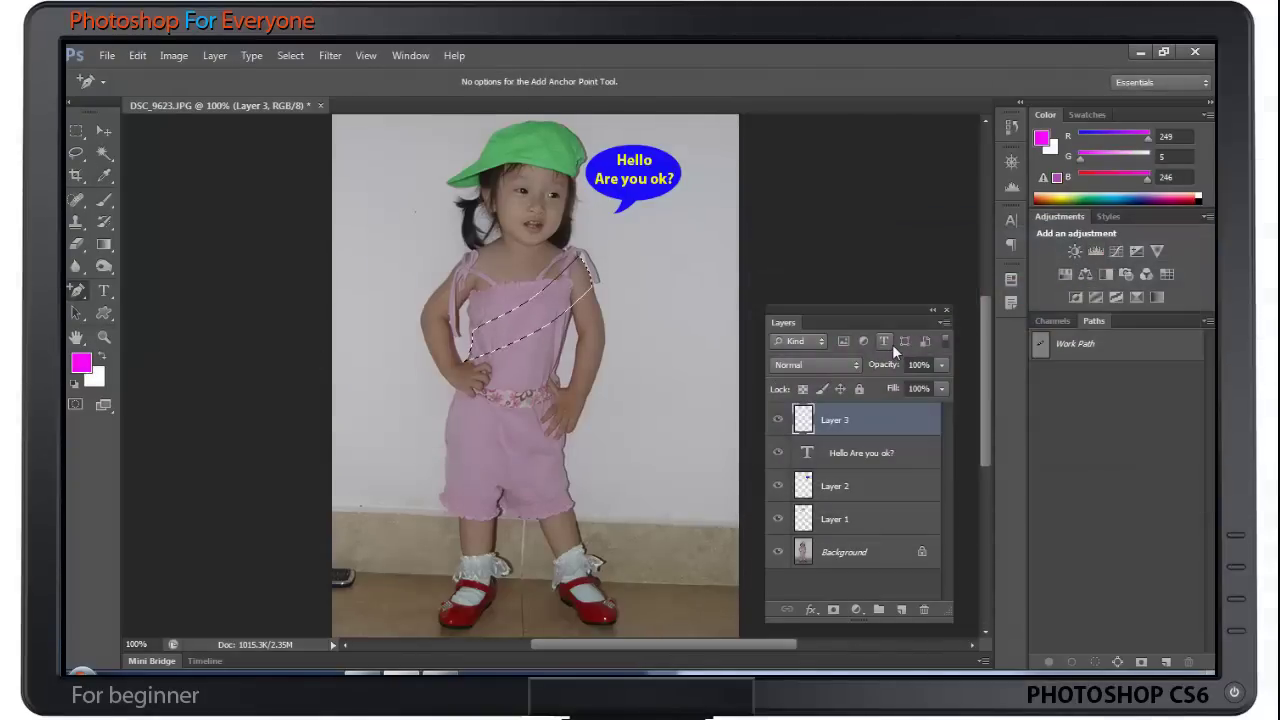
{"action": "key", "text": "alt+BackSpace"}
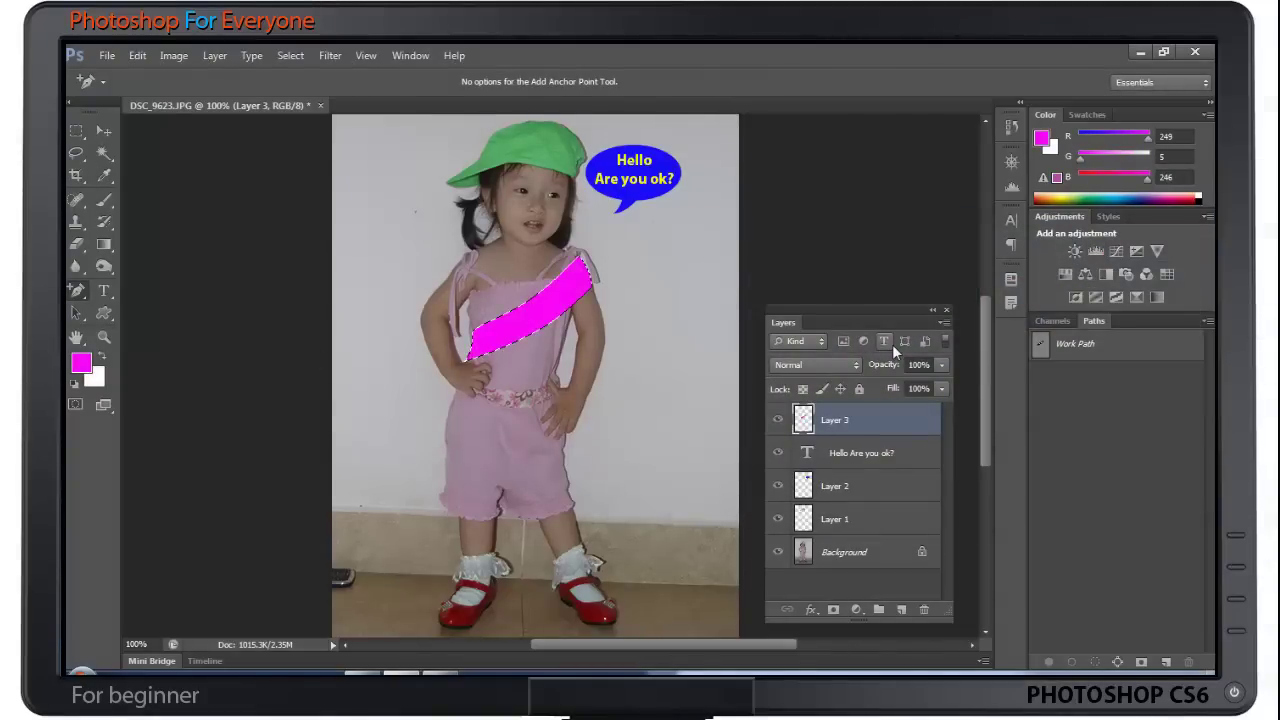
{"action": "left_click", "coordinate": [103, 131]}
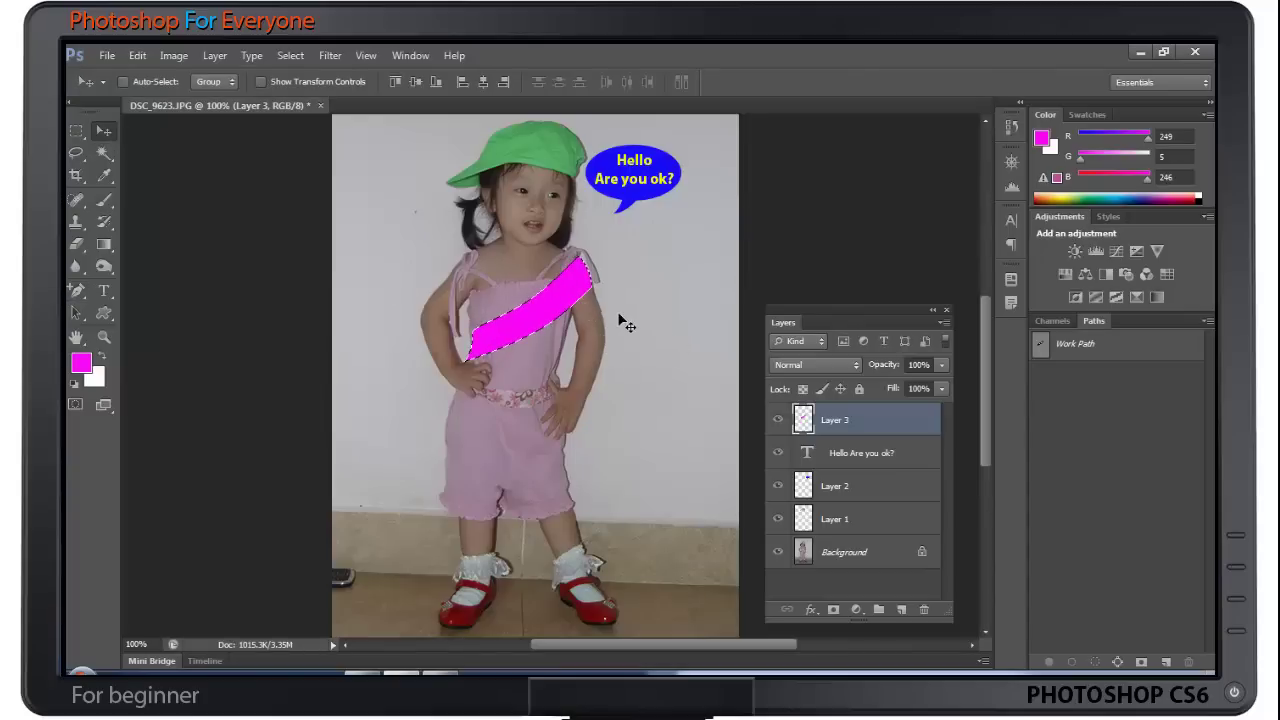
{"action": "key", "text": "ctrl+d"}
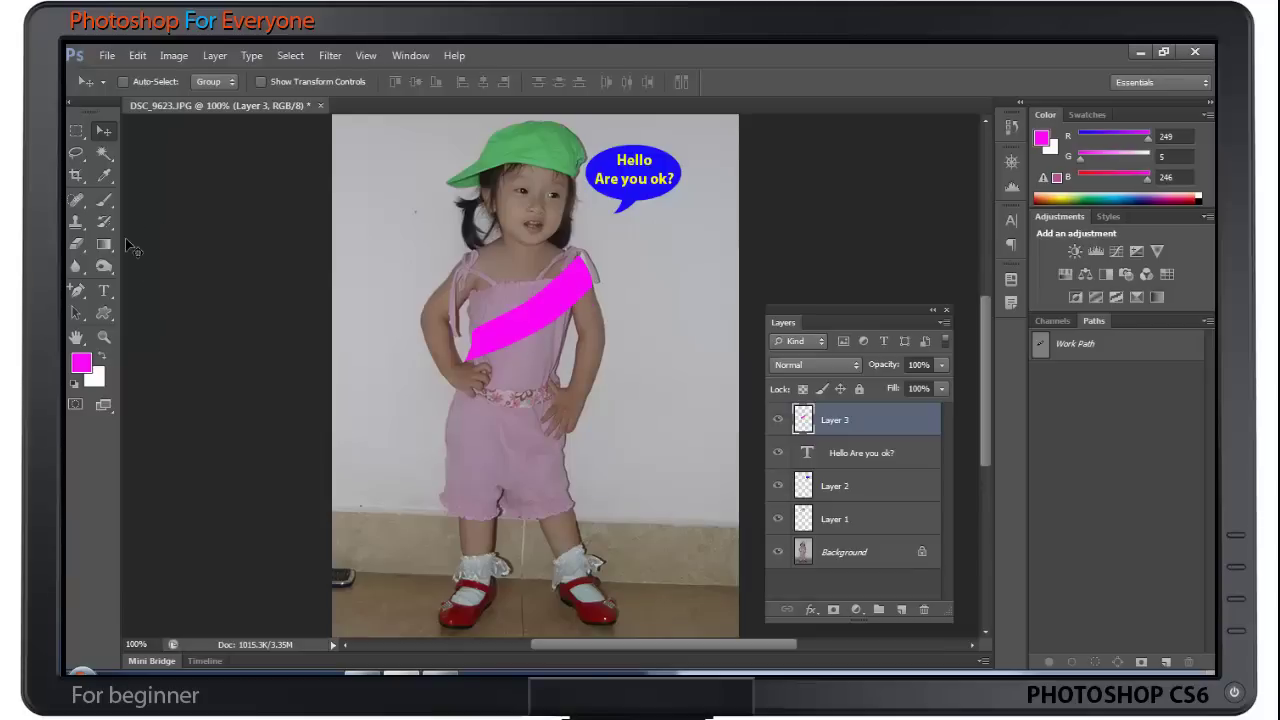
Step: Type 'Miss world' as a new text layer on the dress and shift it right
{"action": "left_click", "coordinate": [104, 291]}
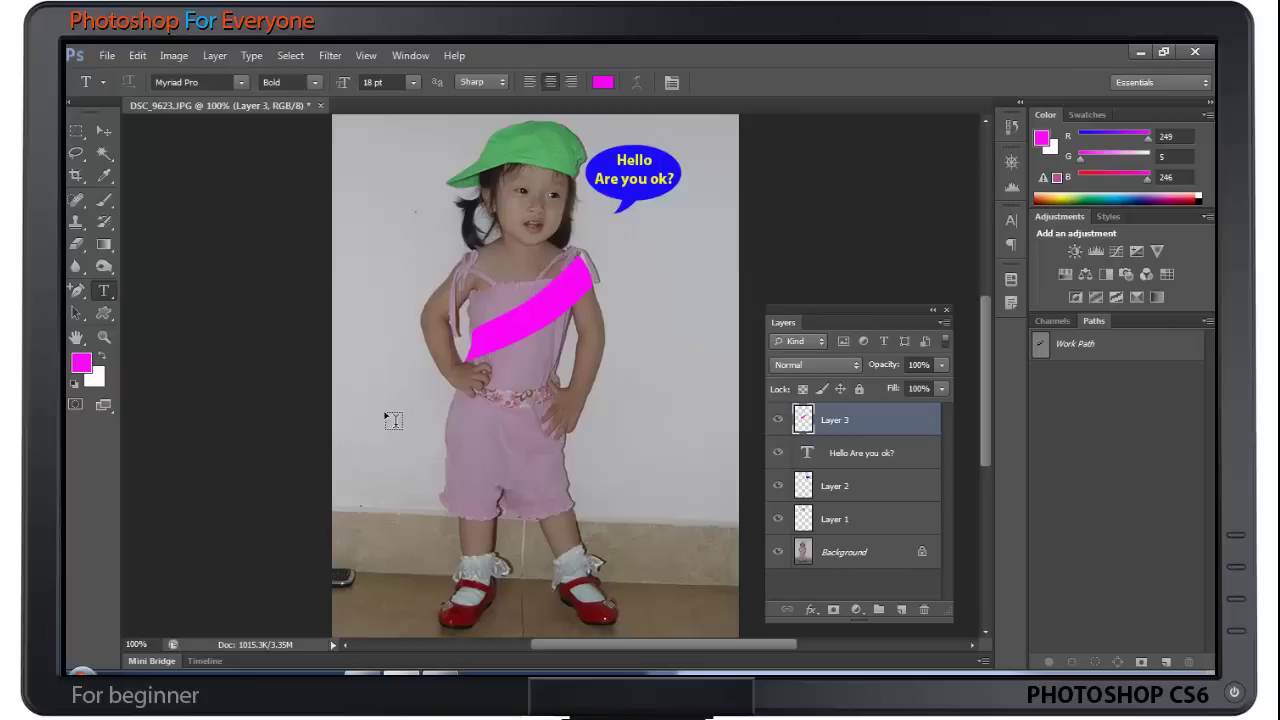
{"action": "left_click", "coordinate": [351, 427]}
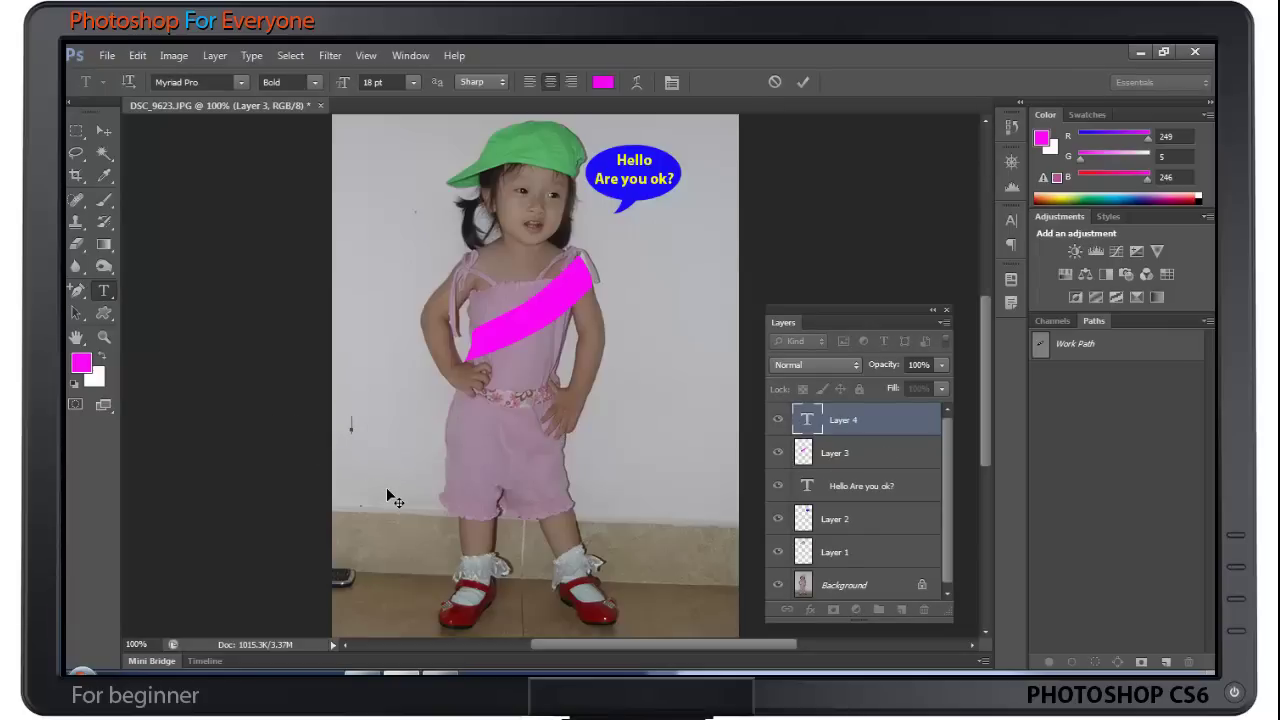
{"action": "type", "text": "Mi"}
{"action": "type", "text": "ss"}
{"action": "type", "text": " worl"}
{"action": "type", "text": "d"}
{"action": "left_click", "coordinate": [104, 130]}
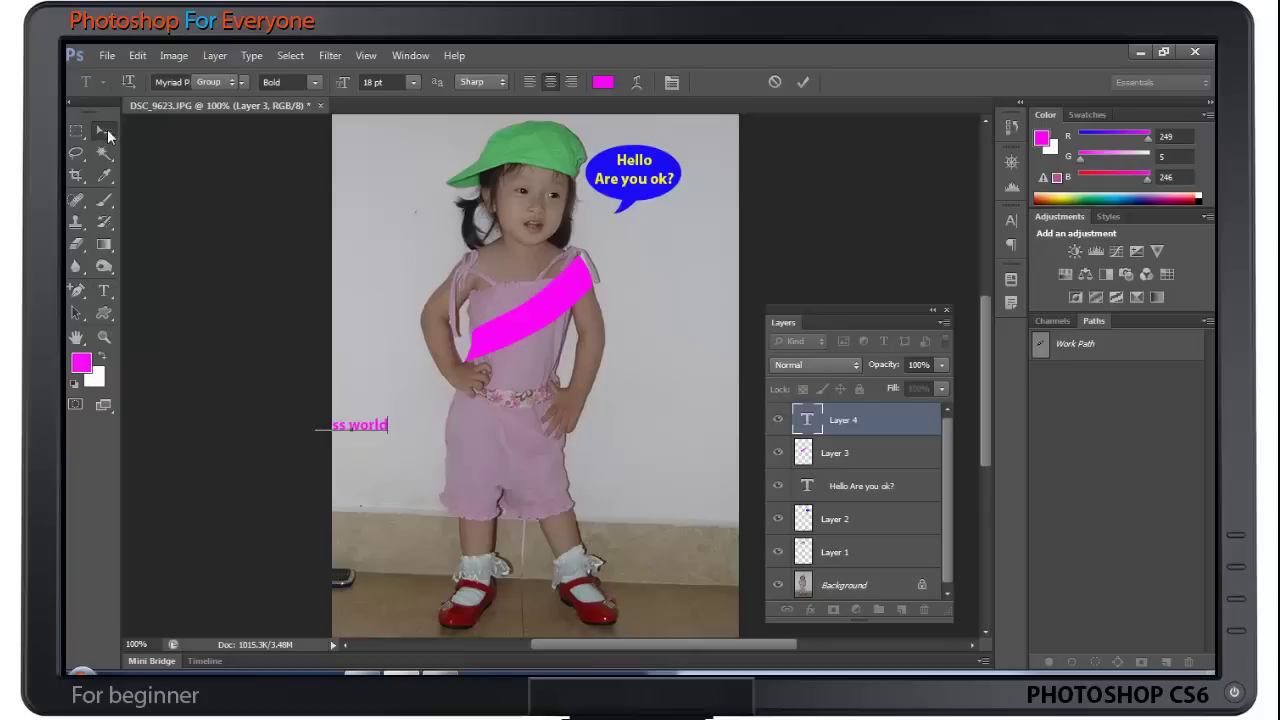
{"action": "left_click_drag", "start_coordinate": [363, 432], "coordinate": [420, 433]}
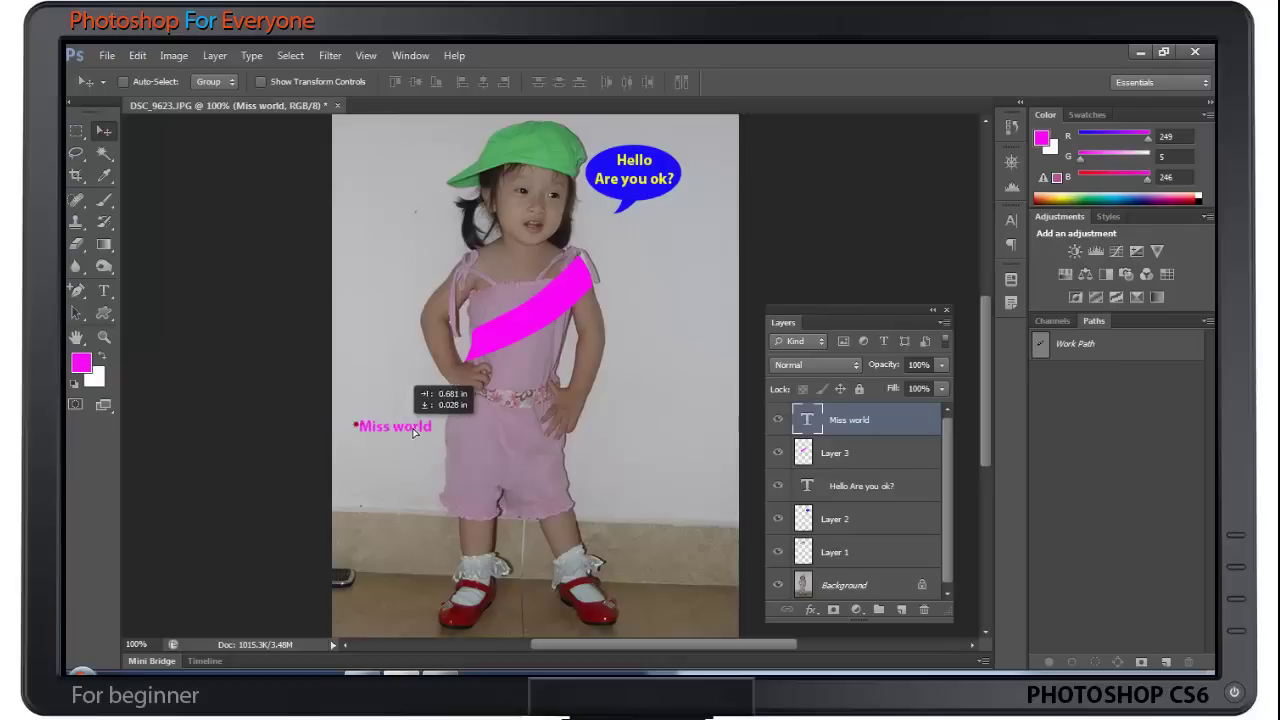
Step: Recolour the 'Miss world' text red and drag it onto the magenta sash
{"action": "double_click", "coordinate": [807, 419]}
{"action": "left_click", "coordinate": [603, 82]}
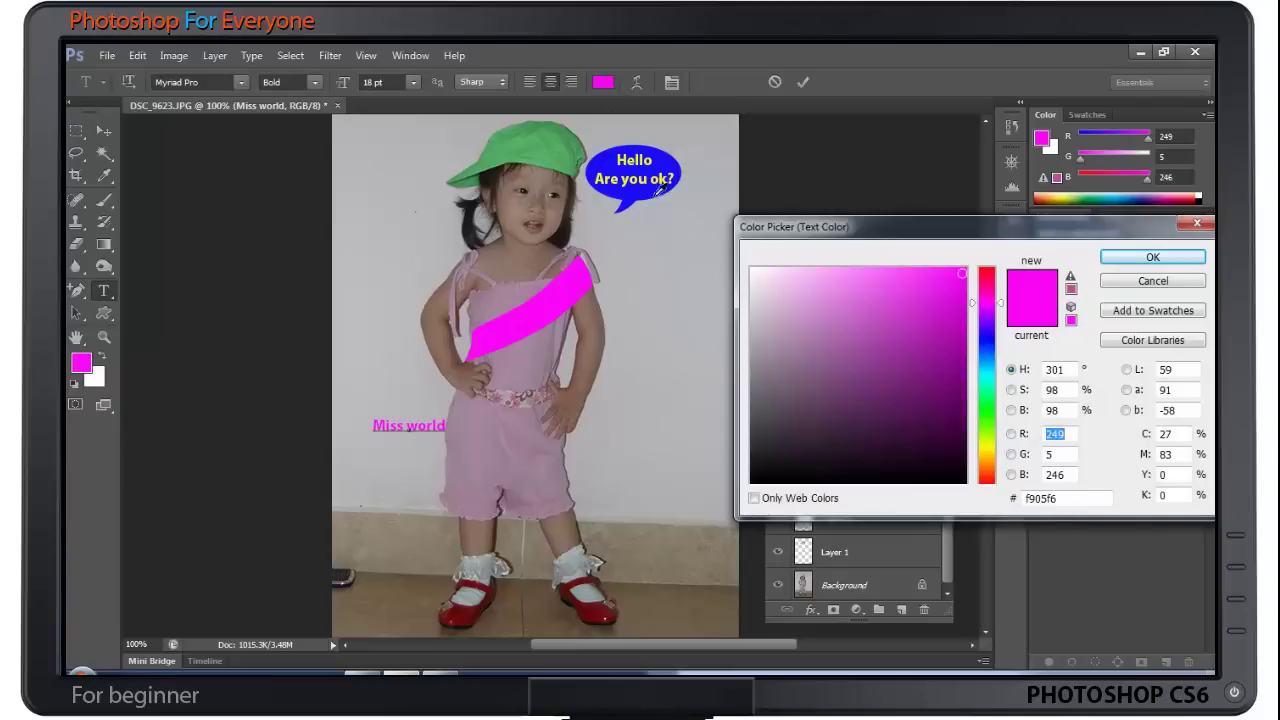
{"action": "left_click", "coordinate": [763, 474]}
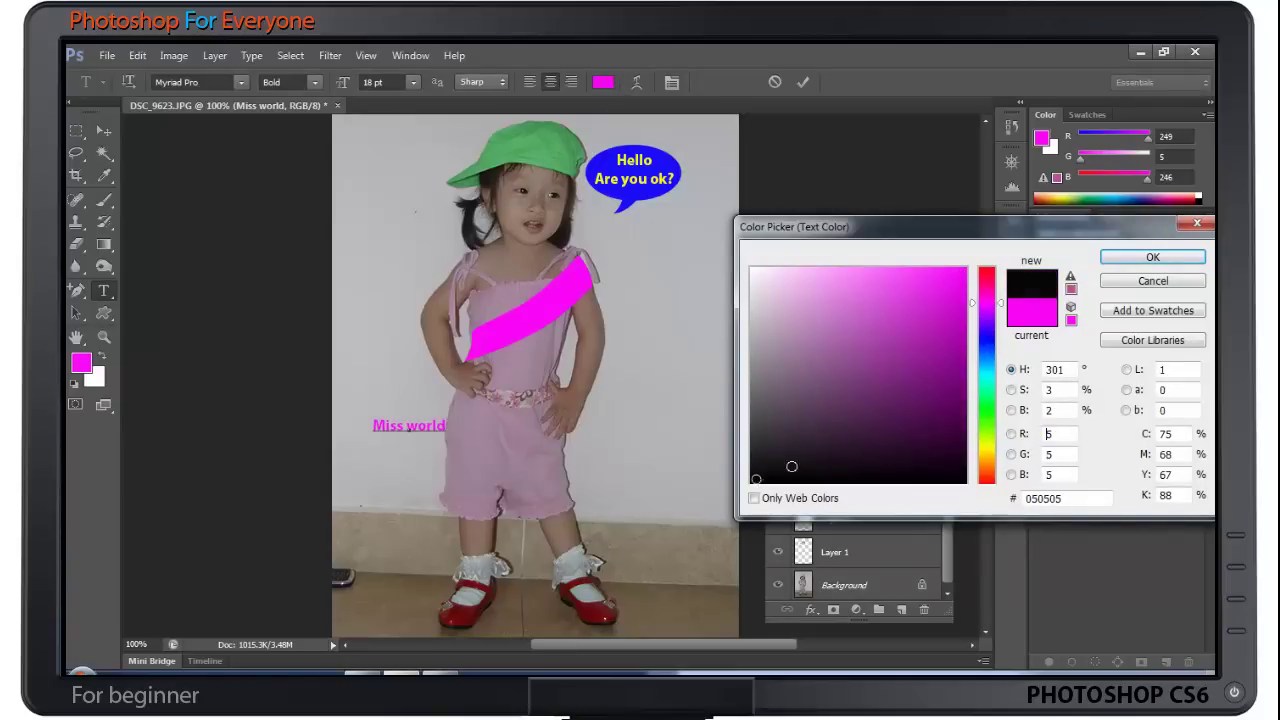
{"action": "left_click_drag", "start_coordinate": [763, 474], "coordinate": [966, 268]}
{"action": "left_click", "coordinate": [990, 288]}
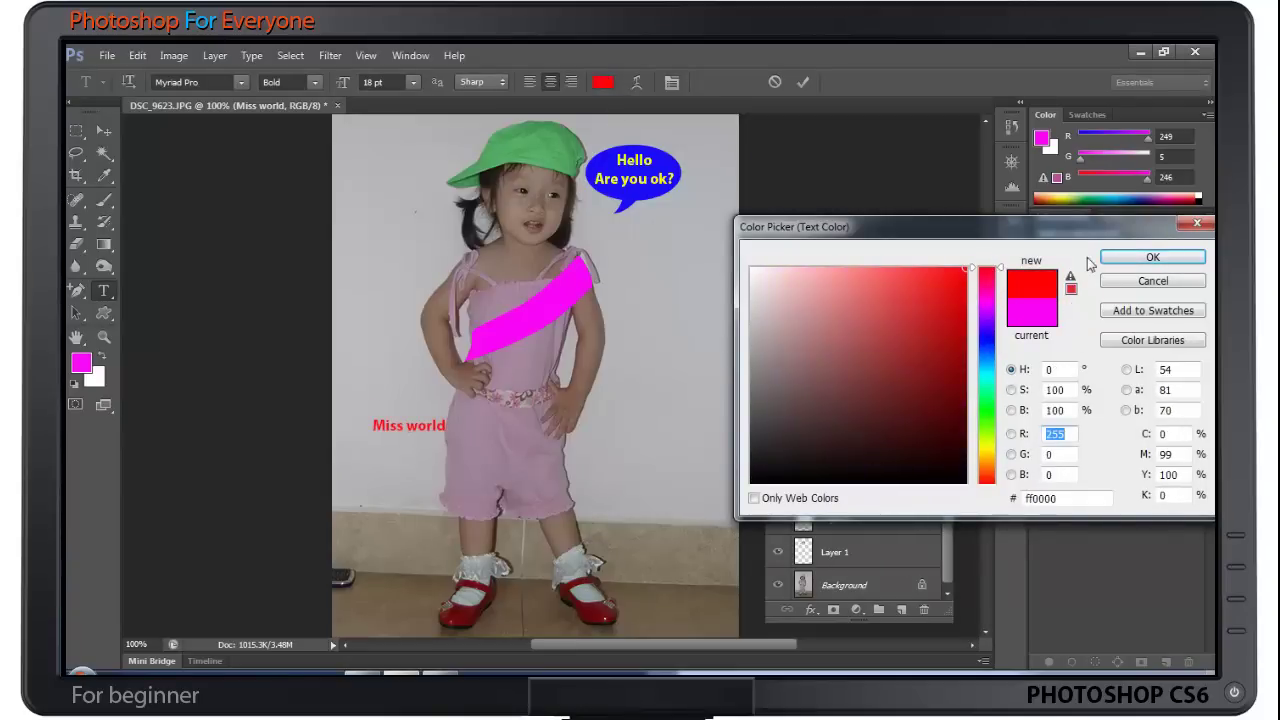
{"action": "left_click", "coordinate": [1110, 257]}
{"action": "left_click", "coordinate": [103, 131]}
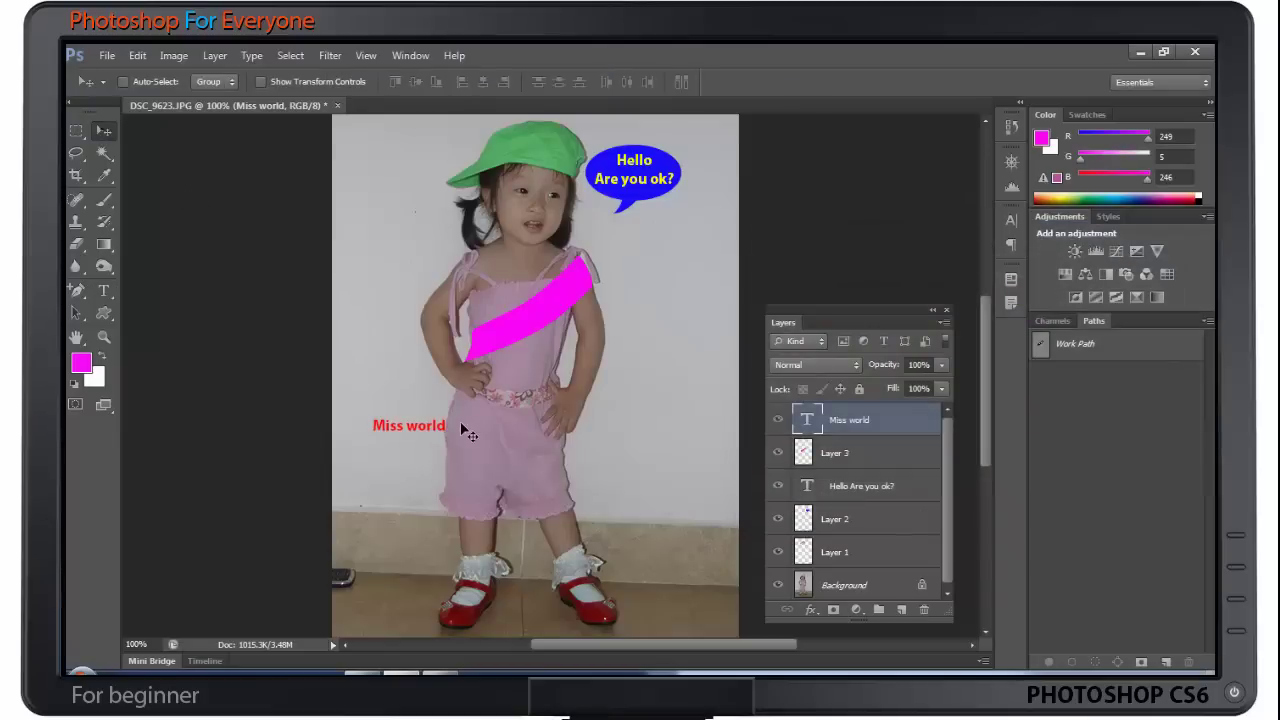
{"action": "left_click_drag", "start_coordinate": [436, 427], "coordinate": [553, 312]}
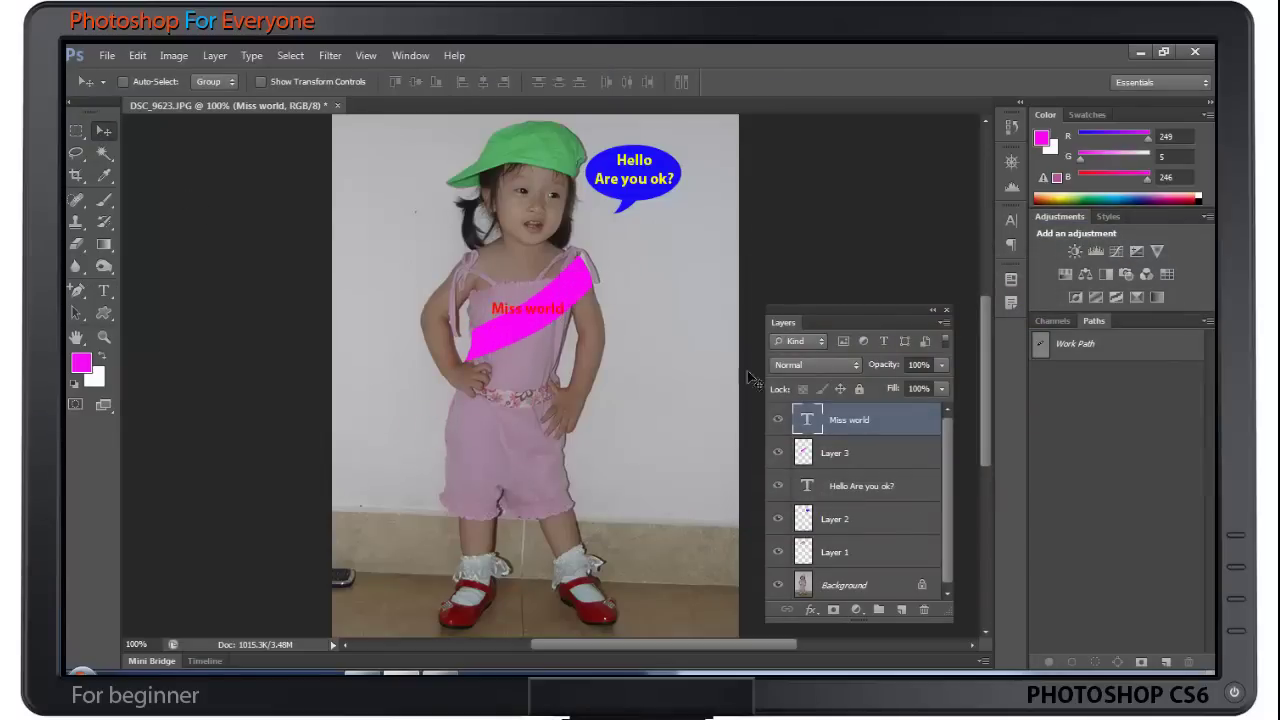
Step: Change the 'Miss world' text colour to white and nudge it slightly
{"action": "double_click", "coordinate": [807, 420]}
{"action": "left_click", "coordinate": [602, 82]}
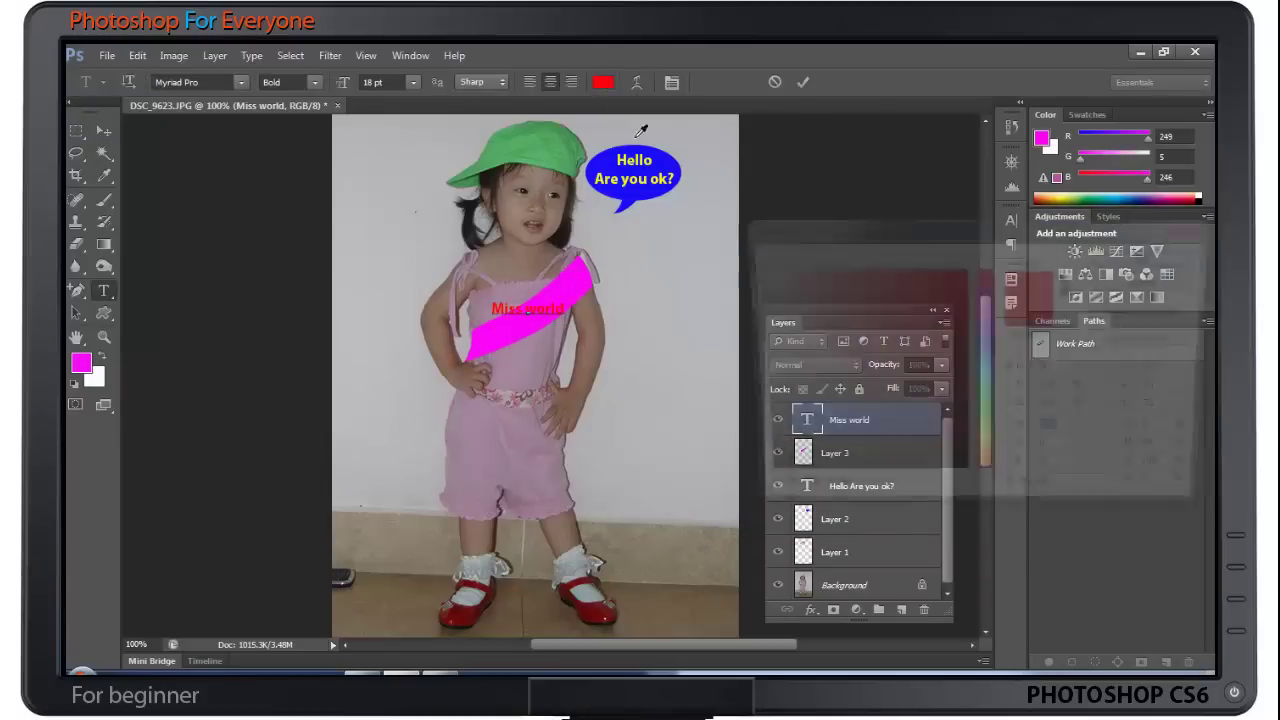
{"action": "key", "text": "Return"}
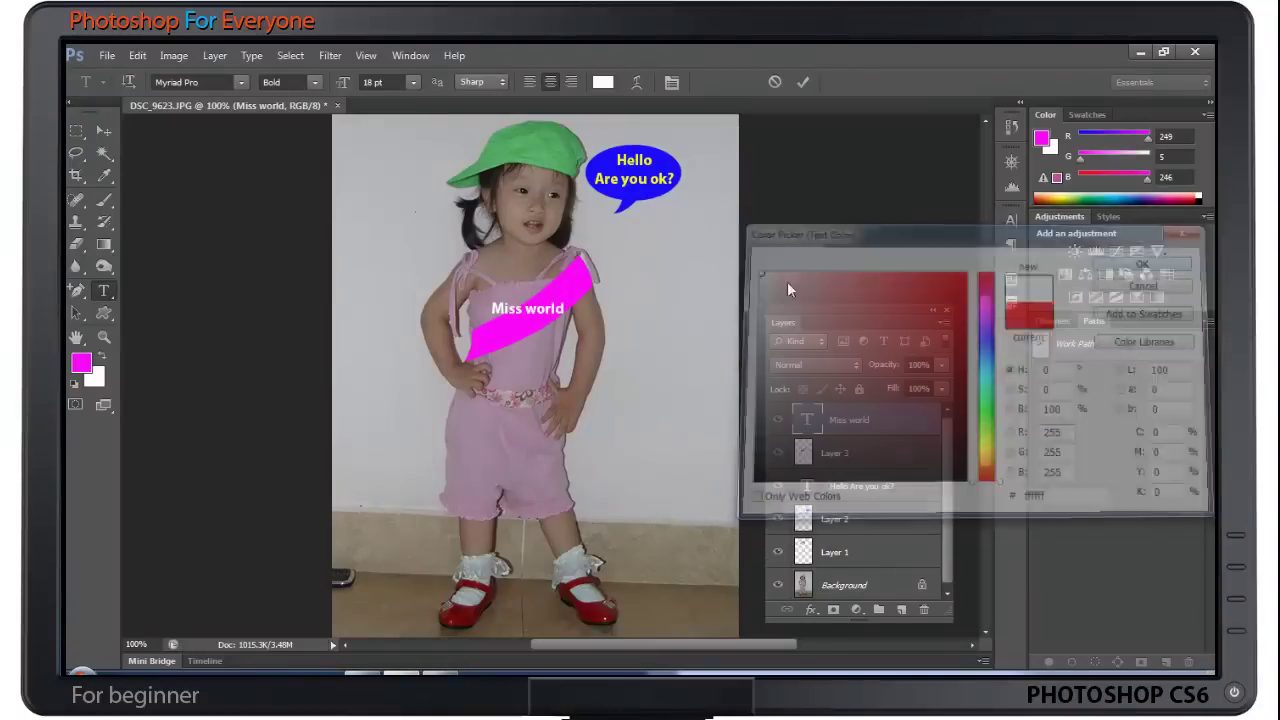
{"action": "left_click", "coordinate": [103, 131]}
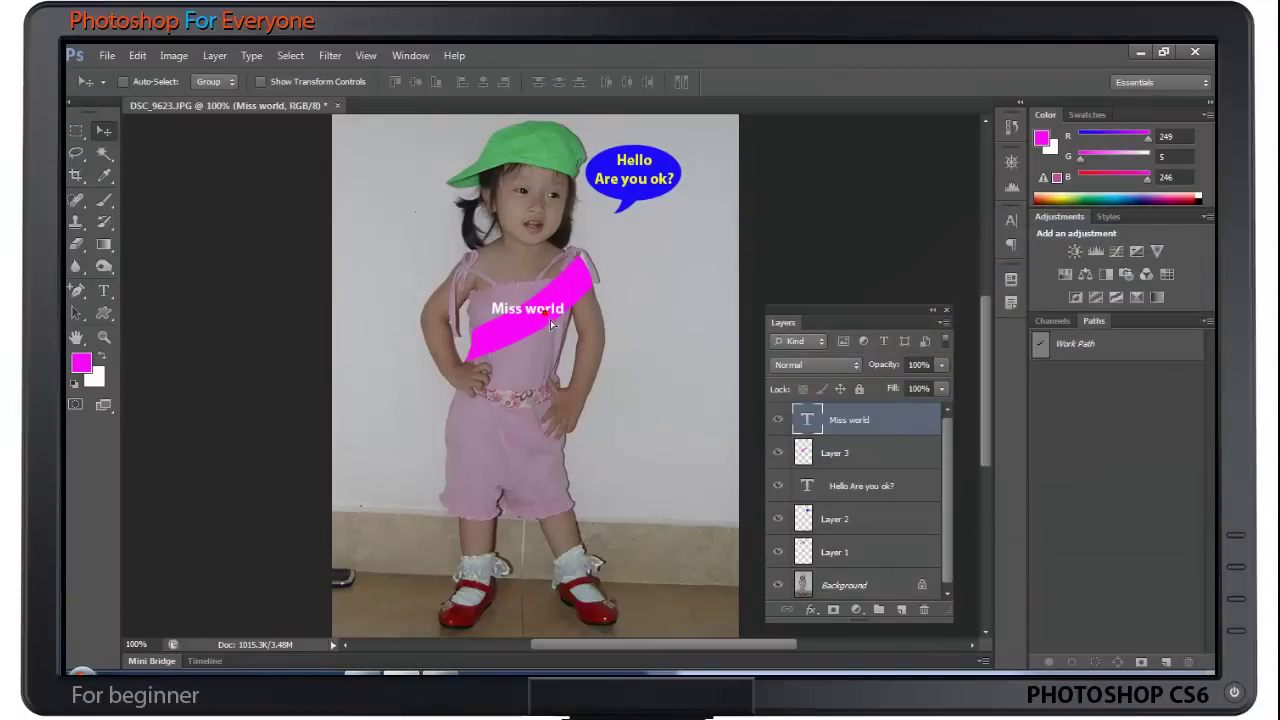
{"action": "left_click_drag", "start_coordinate": [551, 323], "coordinate": [608, 320]}
Step: Rotate the text with Ctrl+T to follow the sash diagonal and nudge it into place
{"action": "key", "text": "ctrl+t"}
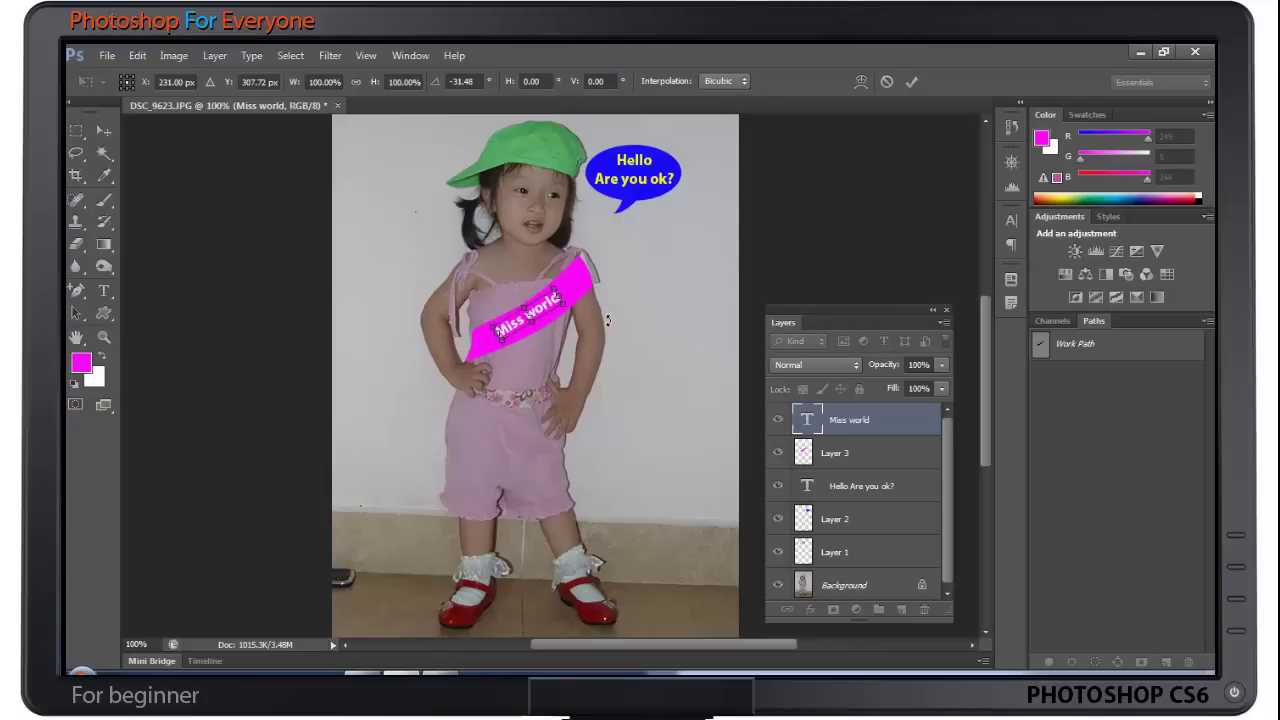
{"action": "key", "text": "Return"}
{"action": "left_click_drag", "start_coordinate": [539, 322], "coordinate": [548, 322]}
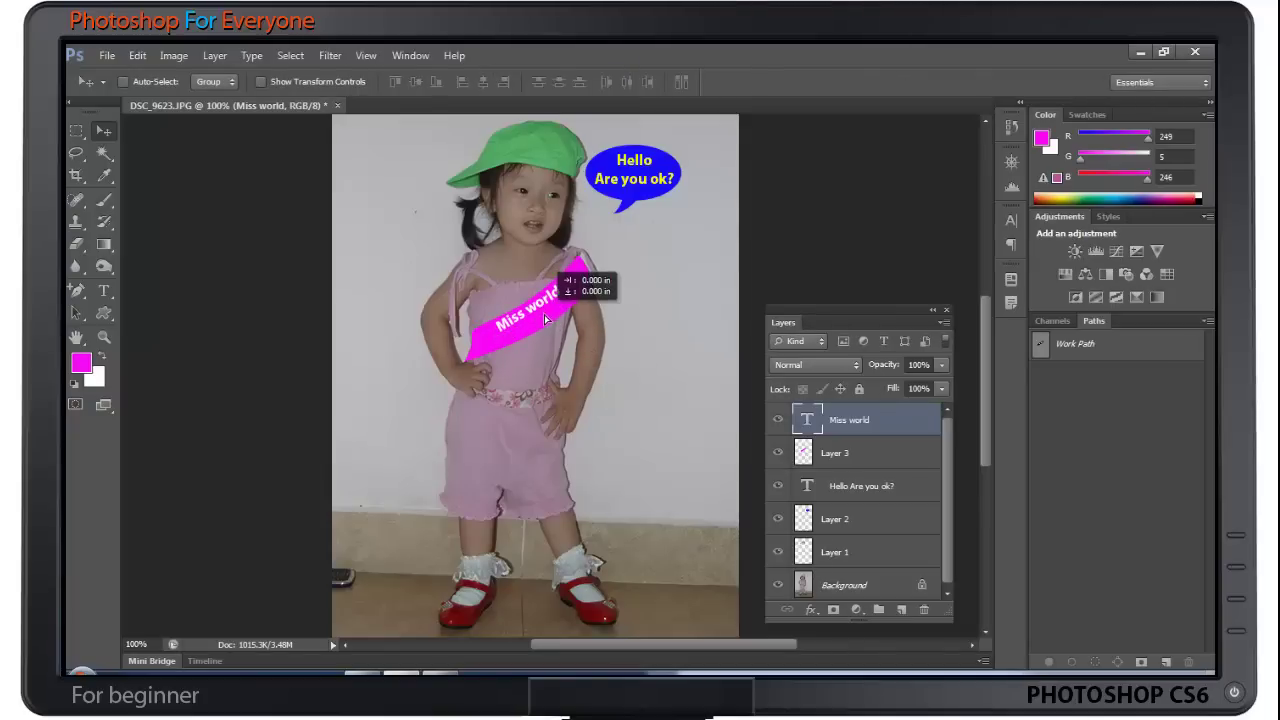
{"action": "key", "text": "Down"}
{"action": "key", "text": "Down"}
{"action": "key", "text": "Down"}
{"action": "key", "text": "Down"}
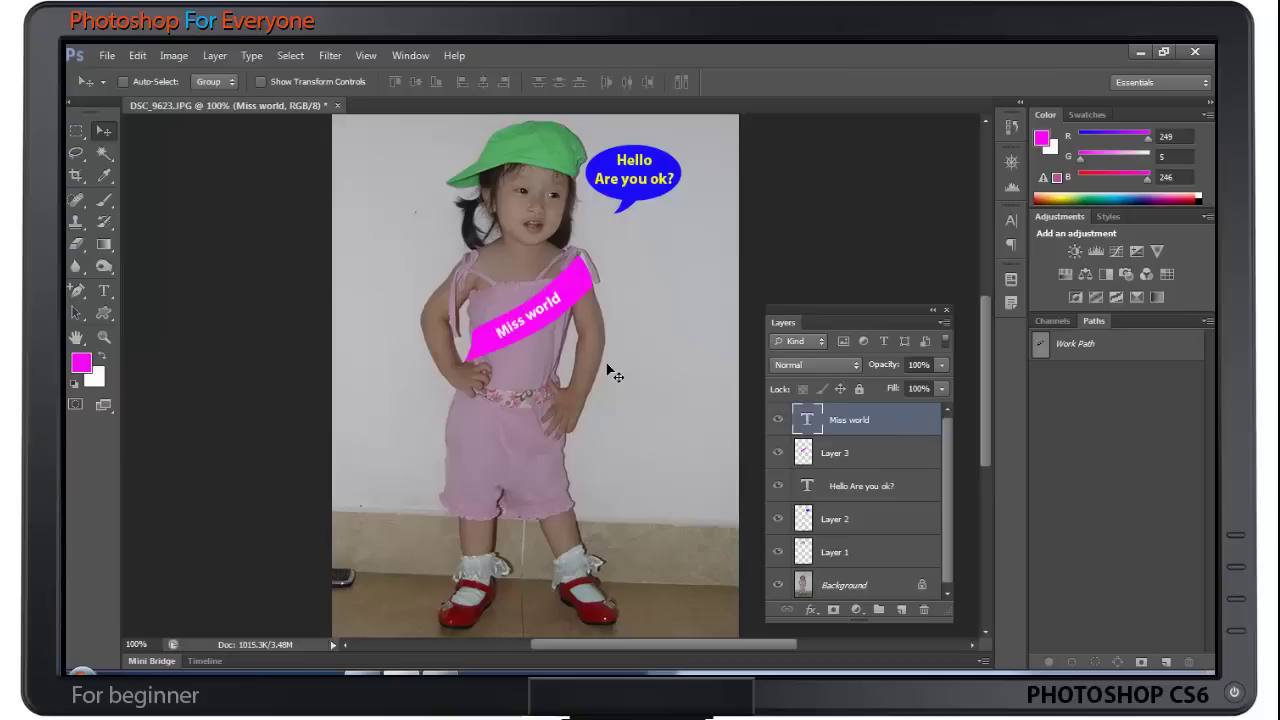
{"action": "key", "text": "Down"}
{"action": "key", "text": "Down"}
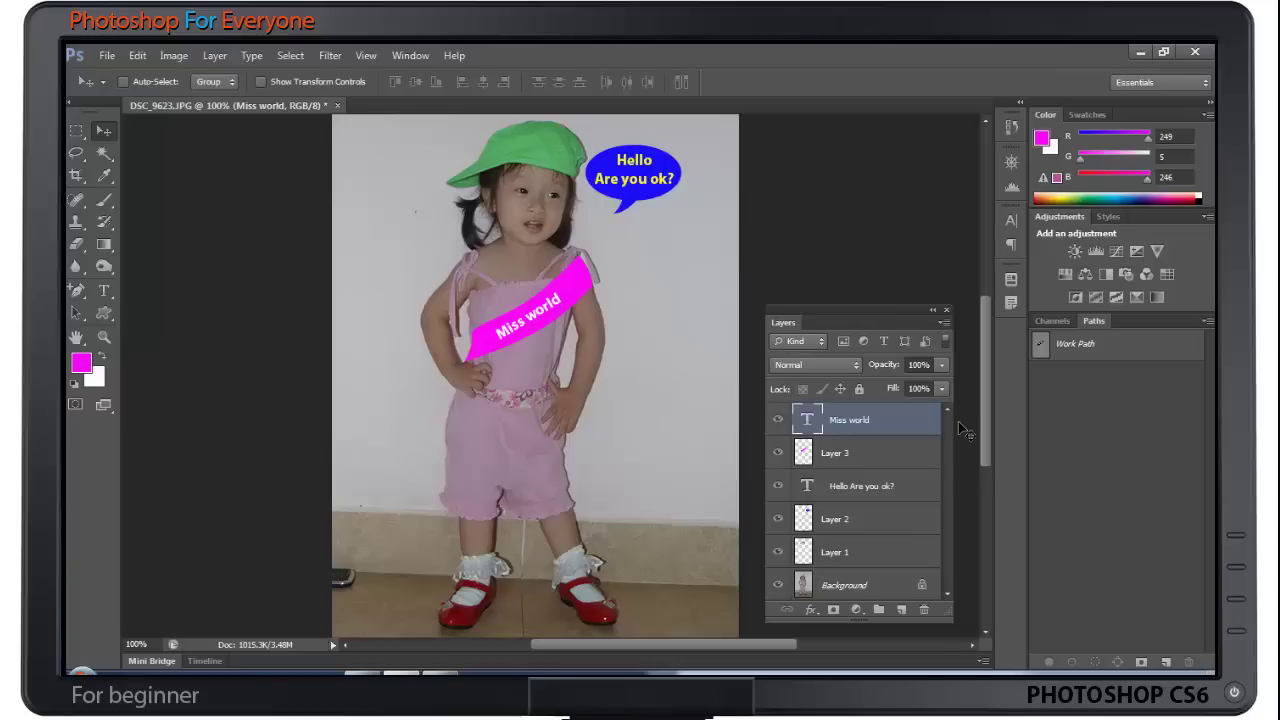
{"action": "left_click", "coordinate": [945, 341]}
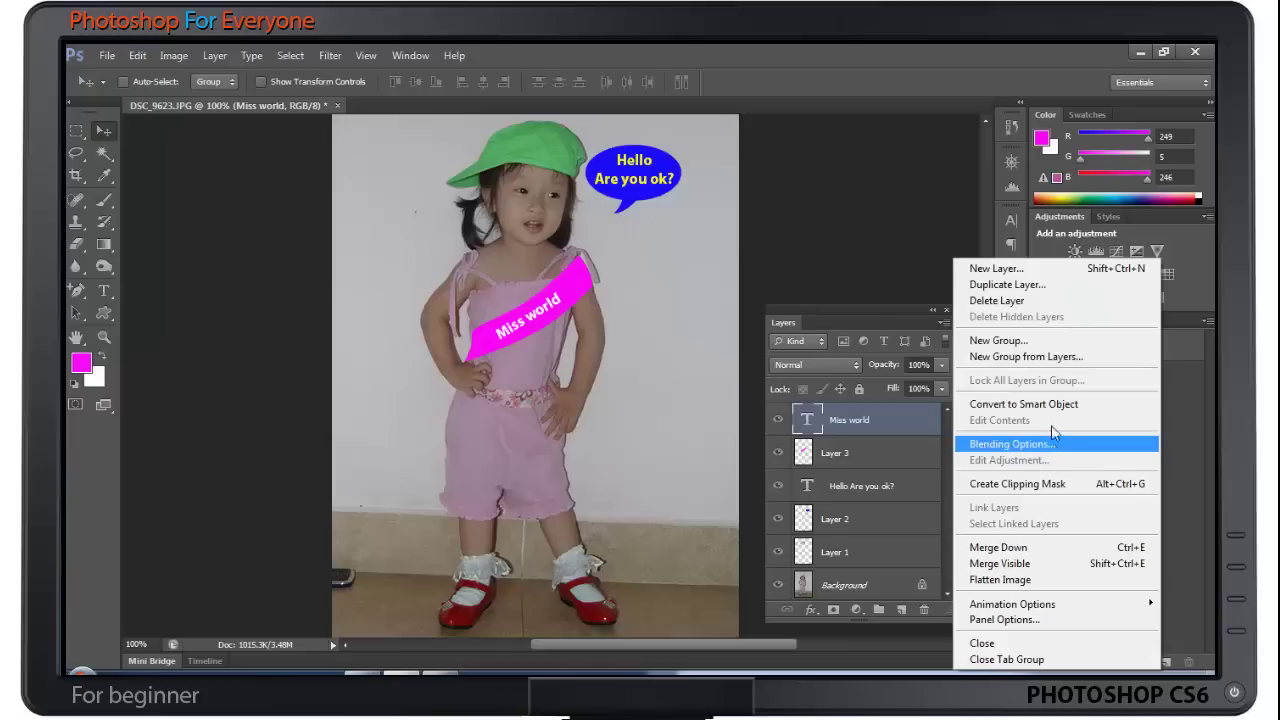
{"action": "left_click", "coordinate": [913, 460]}
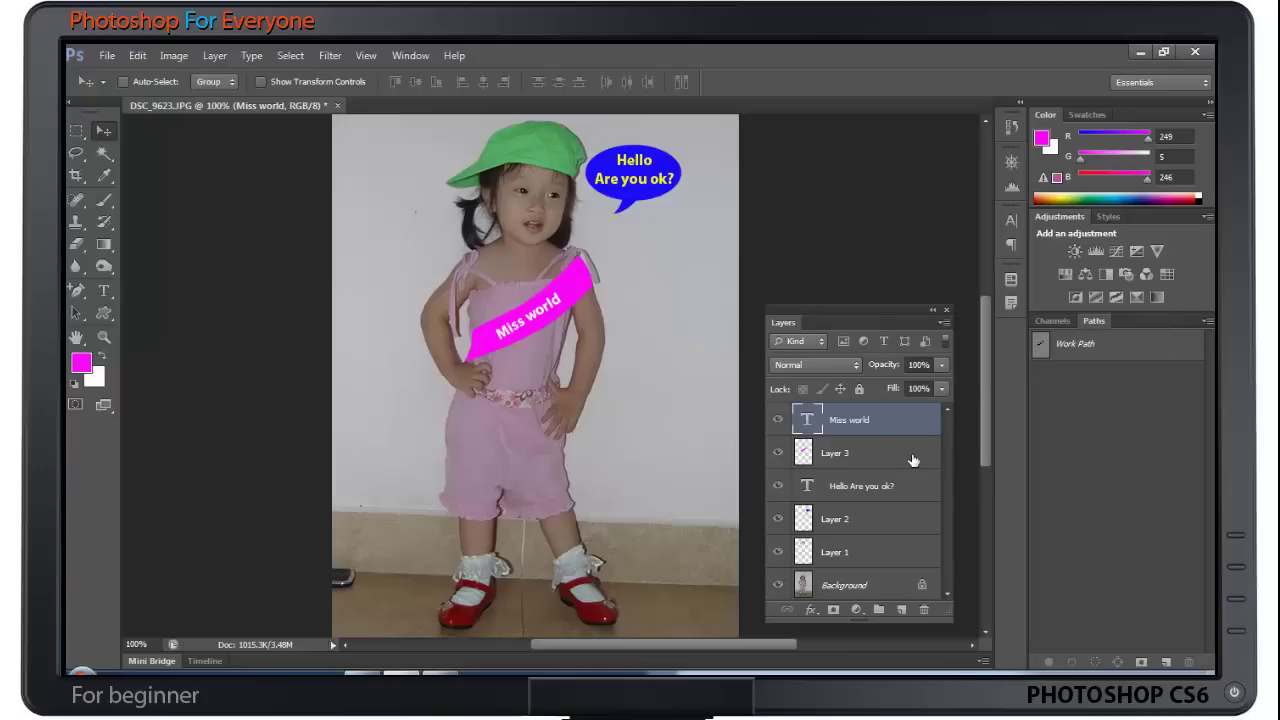
{"action": "left_click", "coordinate": [869, 452]}
{"action": "left_click", "coordinate": [871, 428]}
{"action": "left_click", "coordinate": [868, 440]}
{"action": "left_click", "coordinate": [868, 430]}
{"action": "left_click", "coordinate": [868, 440]}
{"action": "left_click", "coordinate": [868, 430]}
{"action": "left_click", "coordinate": [868, 440]}
{"action": "left_click", "coordinate": [868, 430]}
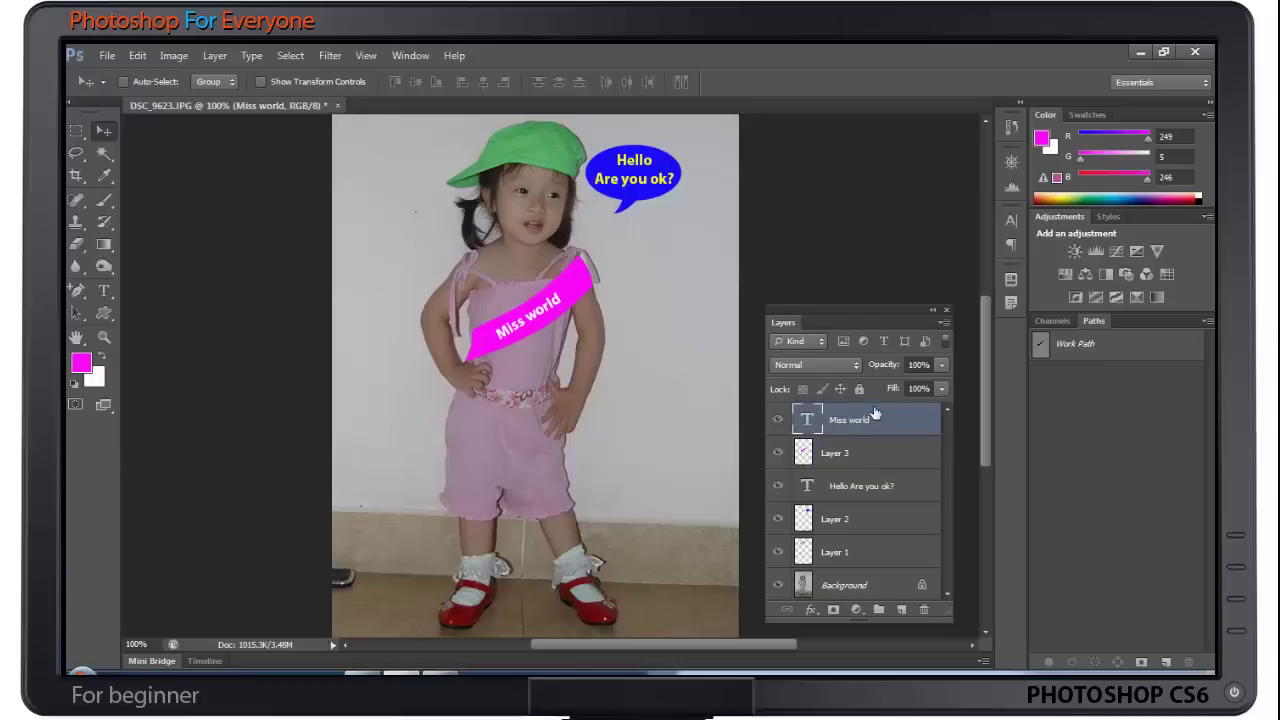